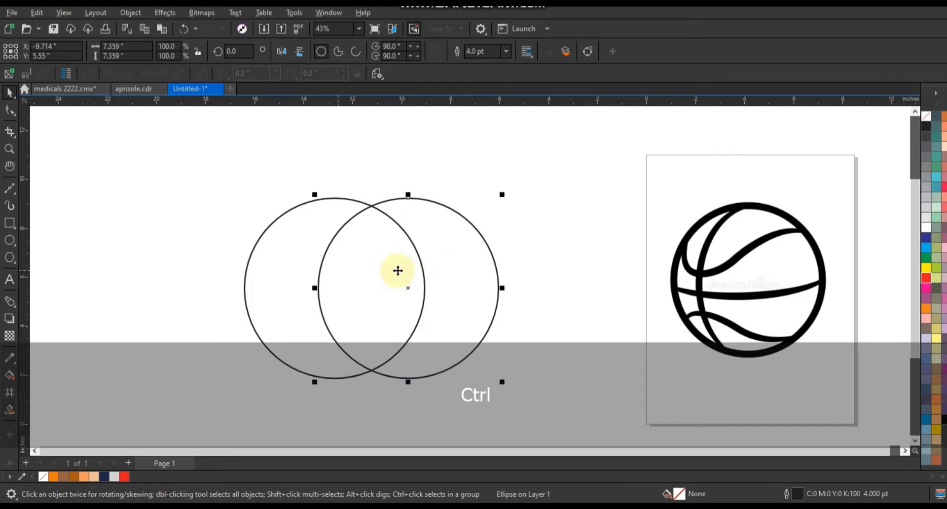
- Duplicate the circle and place the copy centred horizontally below the two overlapping circles, overlapping both of them
right_click(113, 314)
left_click_drag(273, 233, 521, 397)
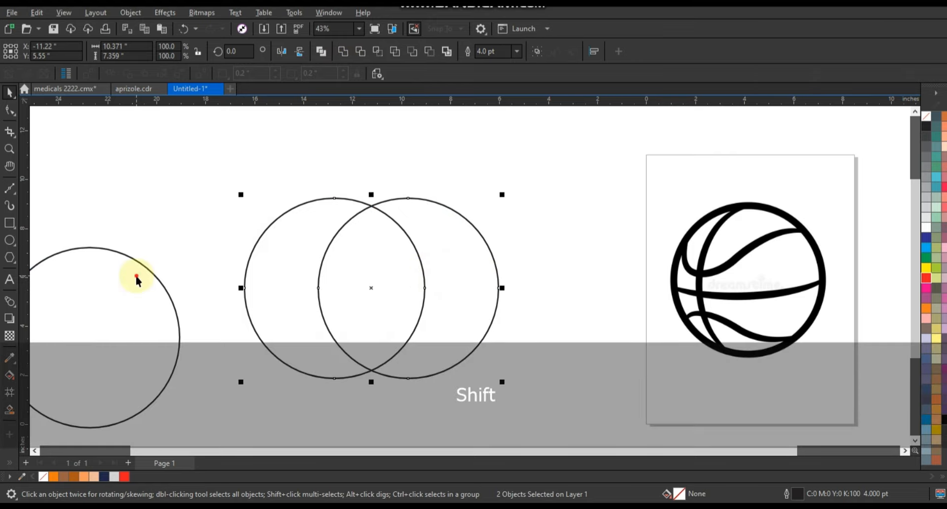
left_click(153, 274, "shift")
key("c")
left_click(195, 270)
left_click_drag(453, 301, 457, 327)
- Create a filled shield shape from the region shared by all three circles using Smart Fill
left_click(9, 409)
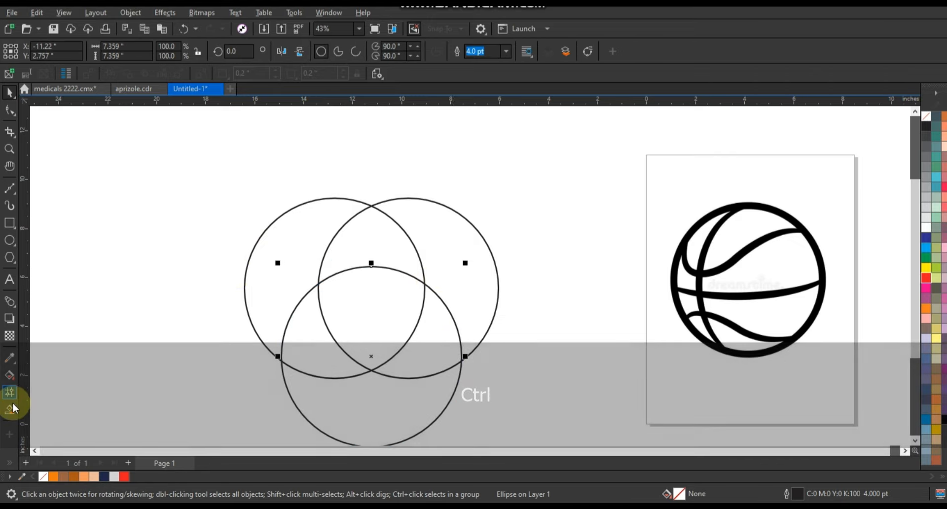
left_click(363, 323)
left_click(9, 92)
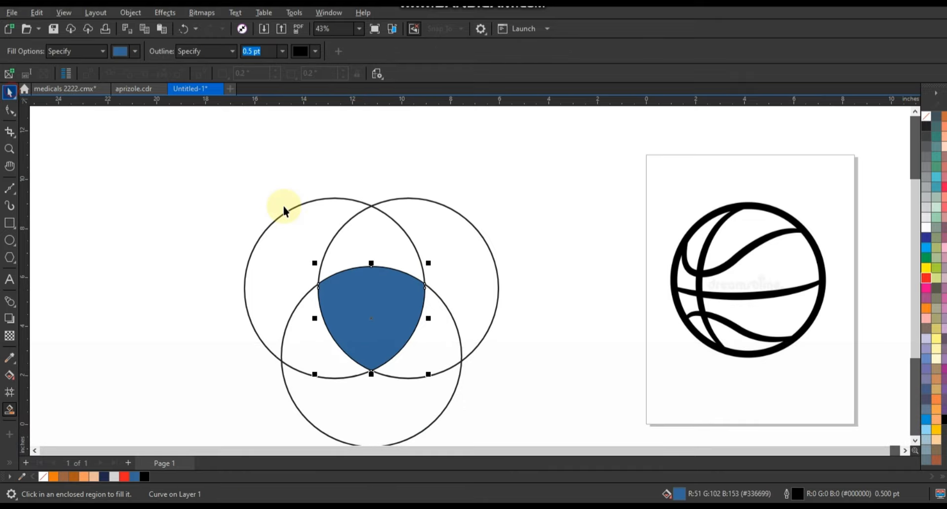
- Delete the three construction circles around the blue shield shape
left_click(340, 232)
left_click(422, 309, "shift")
key("Delete")
left_click(446, 335)
key("Delete")
- Enlarge the shield shape to about 7.46 by 7.28 inches and remove its blue fill
left_click_drag(407, 340, 431, 253)
left_click_drag(453, 289, 459, 317)
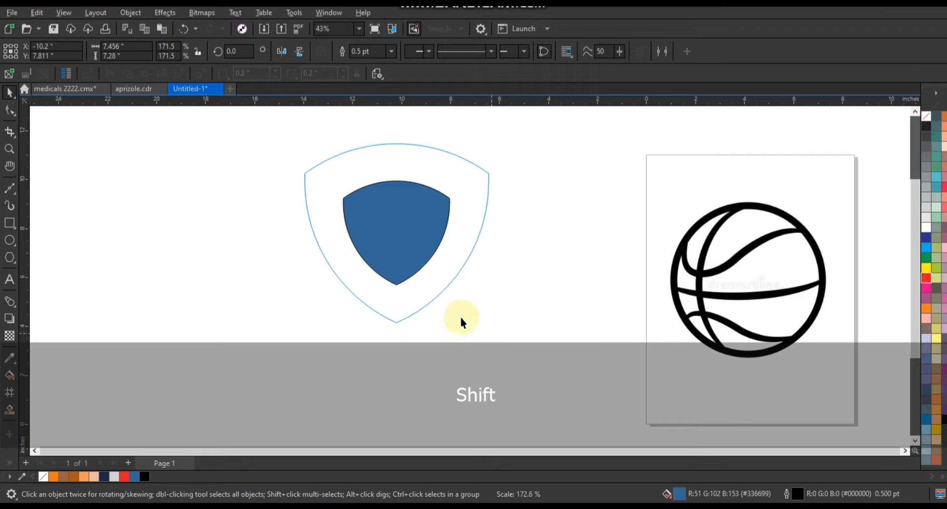
left_click_drag(401, 266, 403, 298)
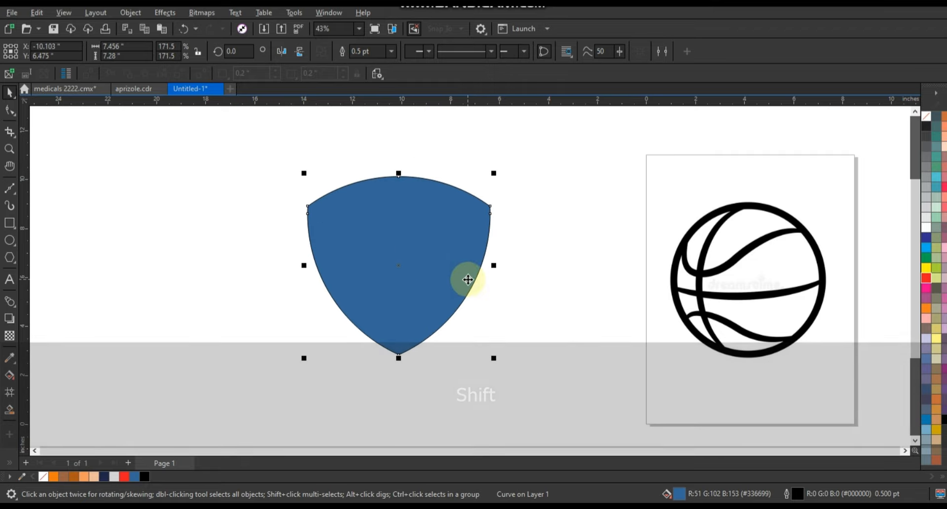
left_click(534, 270)
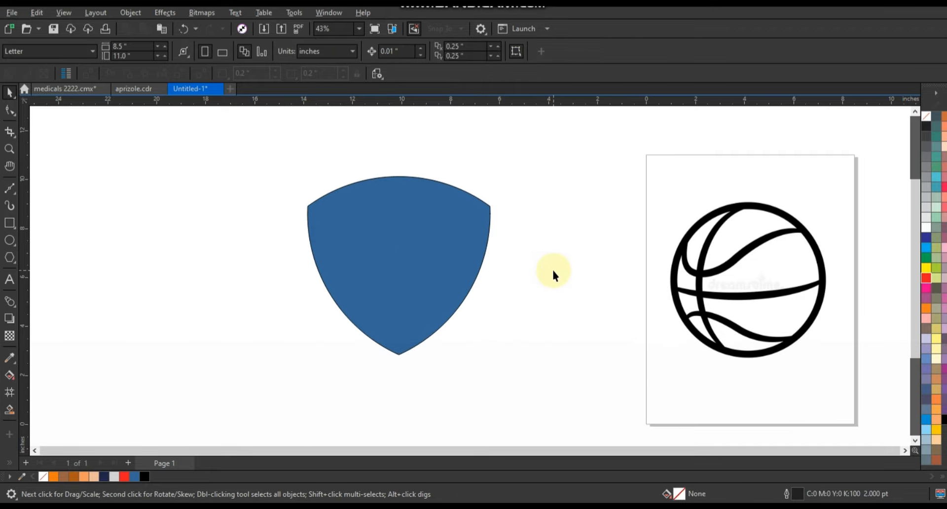
left_click(477, 269)
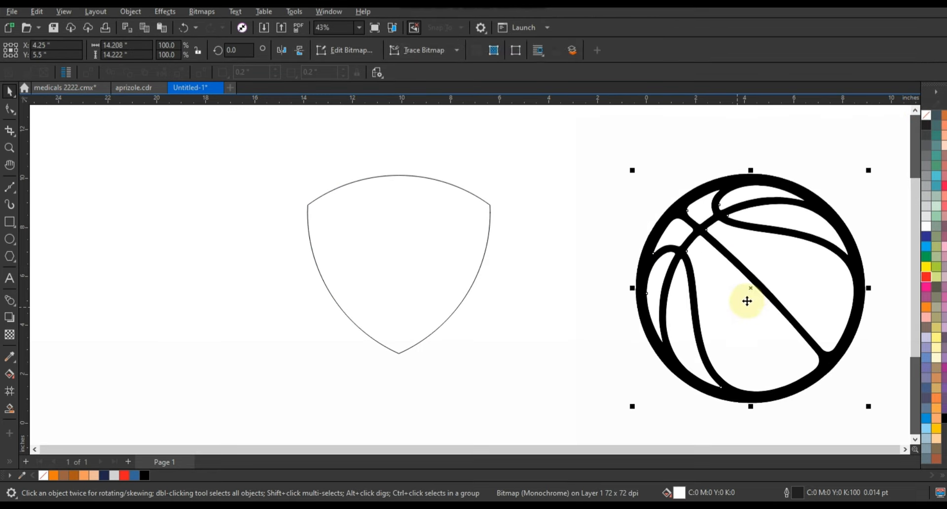
- Move the traced basketball away from the original bitmap and delete the bitmap
left_click_drag(745, 300, 260, 356)
left_click(723, 275)
key("Delete")
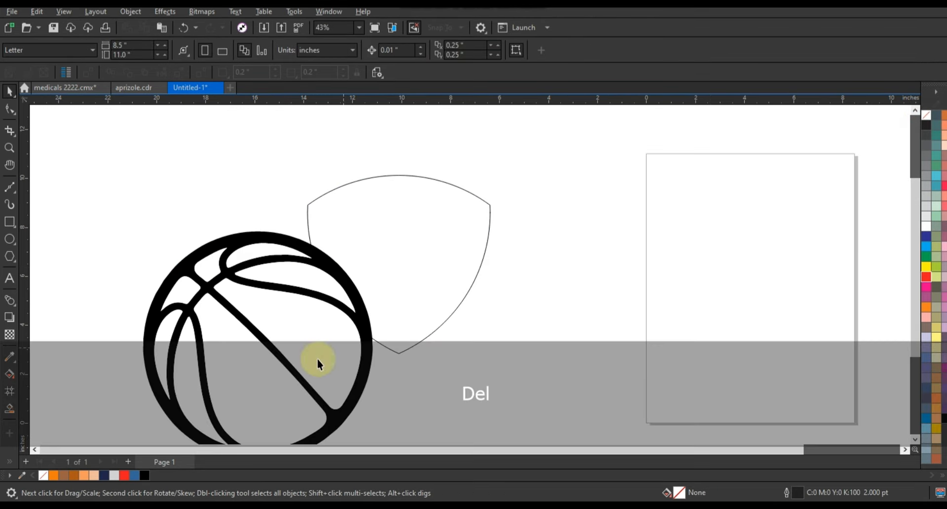
- Rotate the traced basketball group to 315° and place it over the shield outline
left_click(325, 306)
left_click(325, 307)
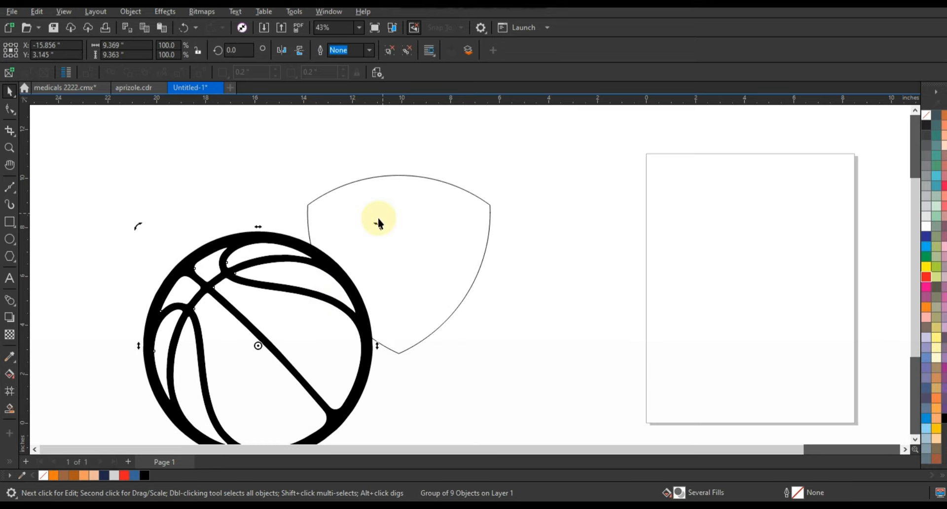
left_click_drag(378, 225, 490, 260)
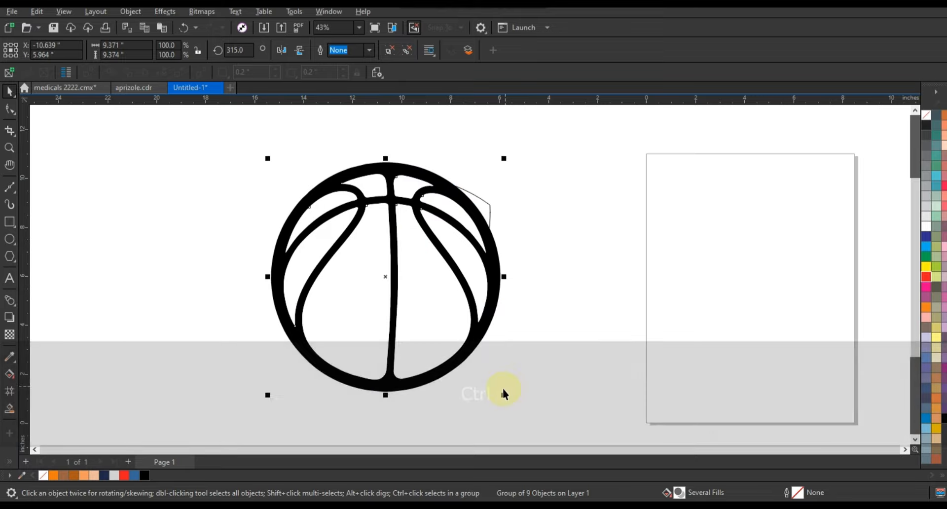
- Scale the basketball down and centre it horizontally over the upper part of the shield
left_click_drag(502, 401, 420, 267)
left_click_drag(489, 317, 463, 320)
key("c")
left_click(505, 317)
left_click_drag(416, 273, 415, 268)
left_click(454, 303, "shift")
key("c")
left_click(503, 309)
- Draw a tall, narrow rectangle in the empty area left of the shield and convert it to curves
left_click(9, 147)
left_click_drag(283, 132, 546, 374)
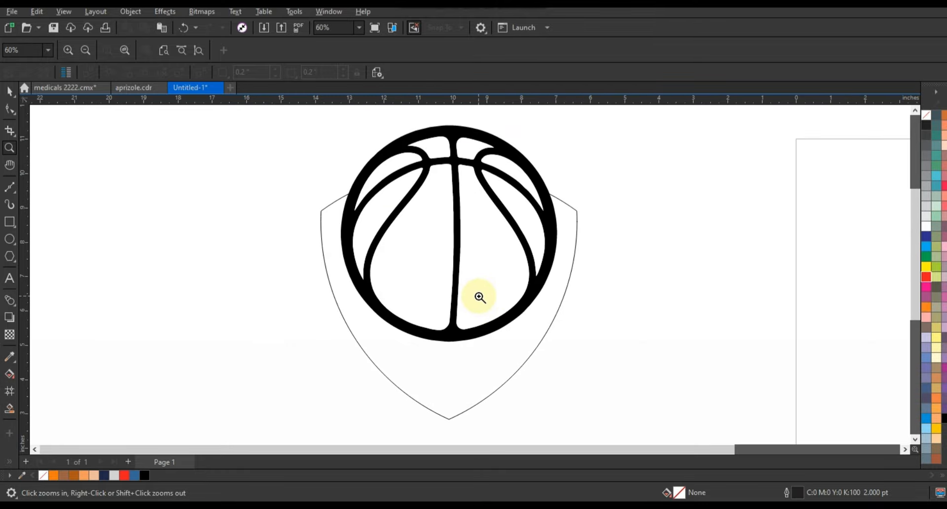
left_click(16, 200)
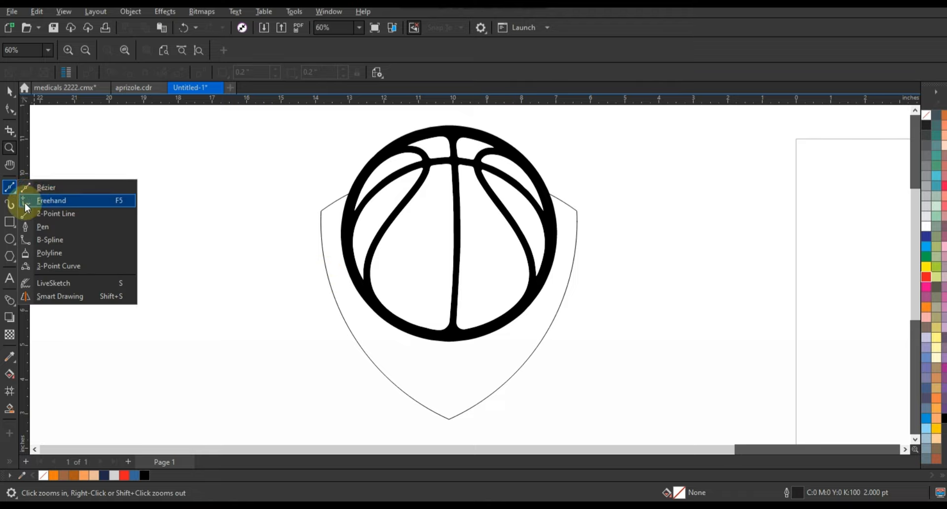
left_click(9, 222)
mouse_move(104, 185)
left_mouse_down()
mouse_move(146, 342)
mouse_move(133, 395)
mouse_move(87, 394)
left_mouse_up()
left_click(9, 109)
key("ctrl+q")
- Bend the rectangle's left edge inwards to flare at the base, and move its upper-left node about 0.52 inches to the right
left_click_drag(143, 346, 159, 404)
left_click(174, 52)
left_click_drag(100, 257, 106, 261)
left_click(104, 184)
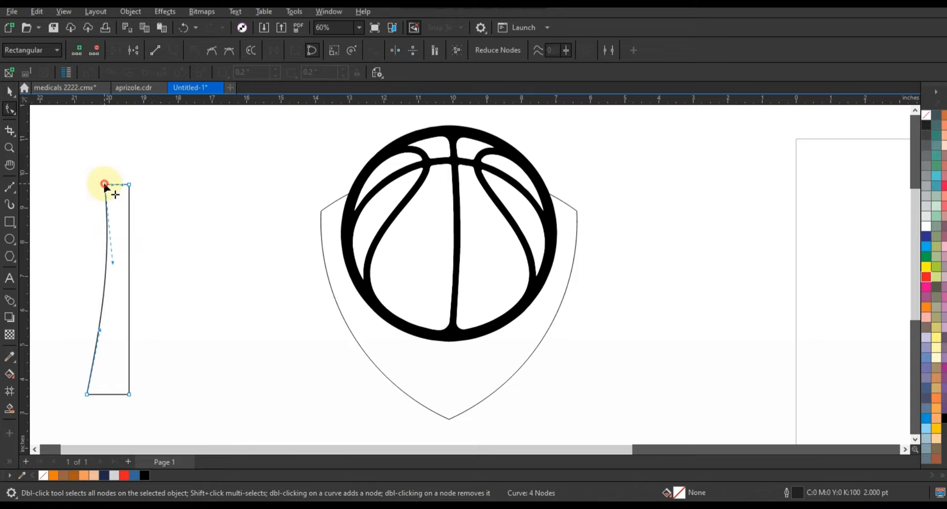
left_click_drag(104, 184, 123, 186)
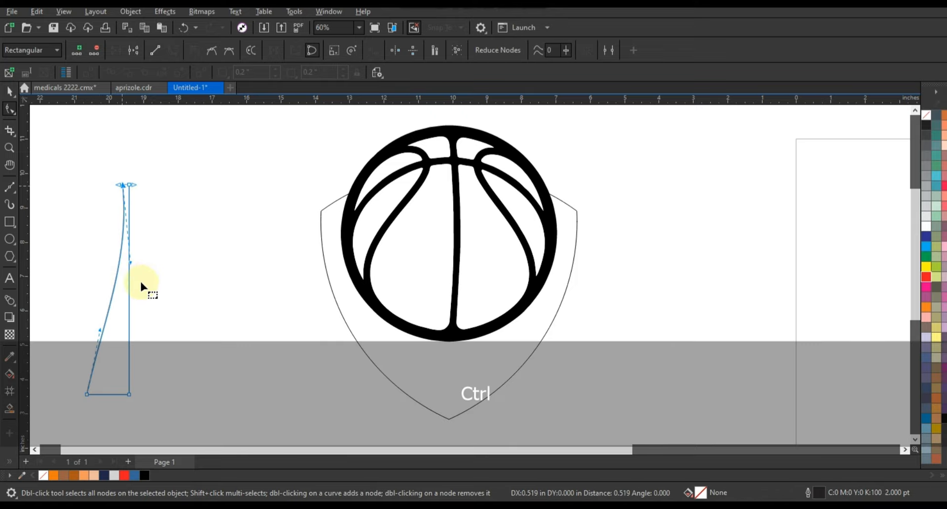
left_click_drag(100, 331, 98, 359)
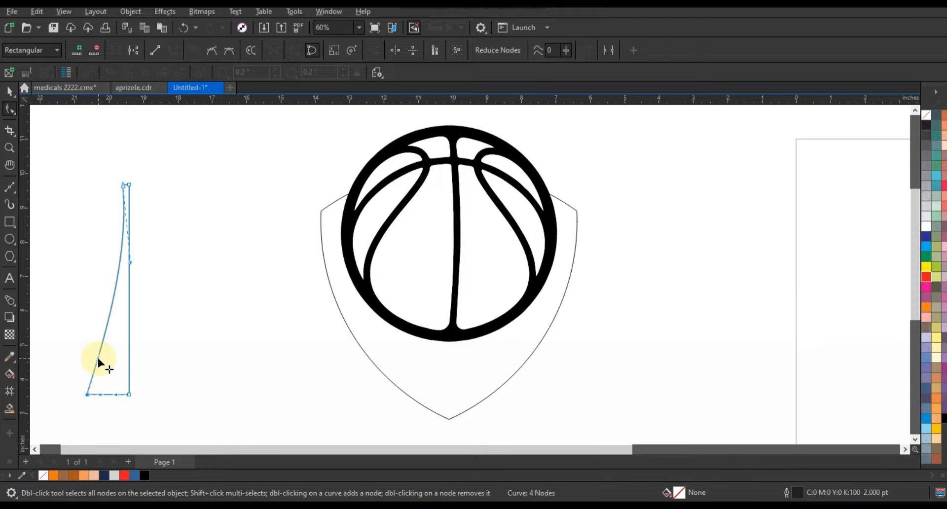
- Mirror a copy of the flared half to the right and weld both halves into one symmetrical tower
left_click(10, 92)
left_click_drag(83, 290, 139, 310)
right_click(140, 289)
left_click(122, 352, "shift")
left_click(343, 50)
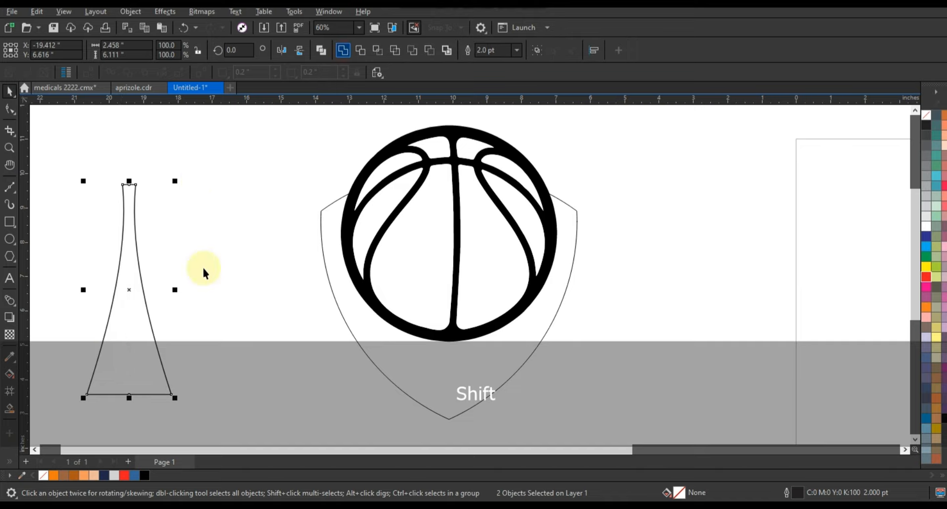
- Fill the tower shape black and centre it horizontally on the basketball
left_click(145, 475)
left_click_drag(131, 371, 458, 288)
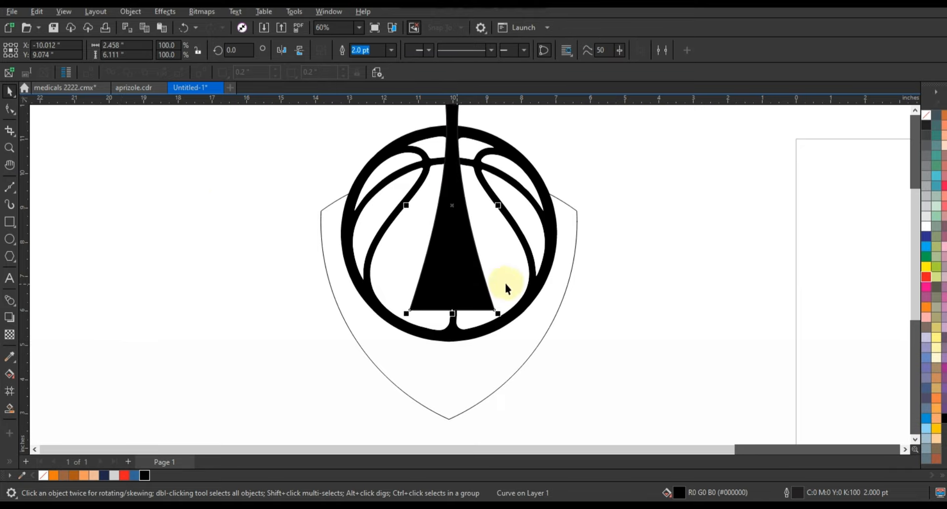
left_click(505, 281, "shift")
key("c")
- Lower the tower so its base reaches the ball's lower rim, and centre it horizontally on the ball
key("shift+F2")
key("Escape")
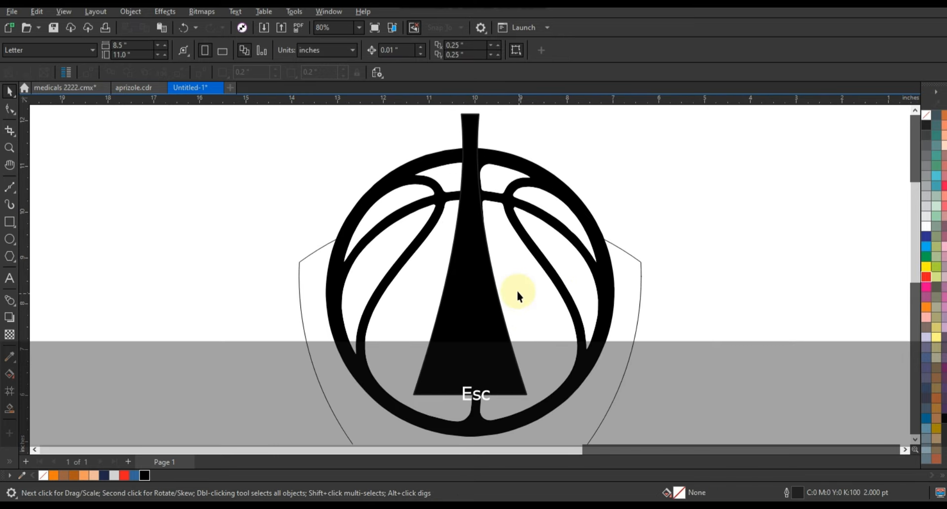
left_click(481, 301, "ctrl")
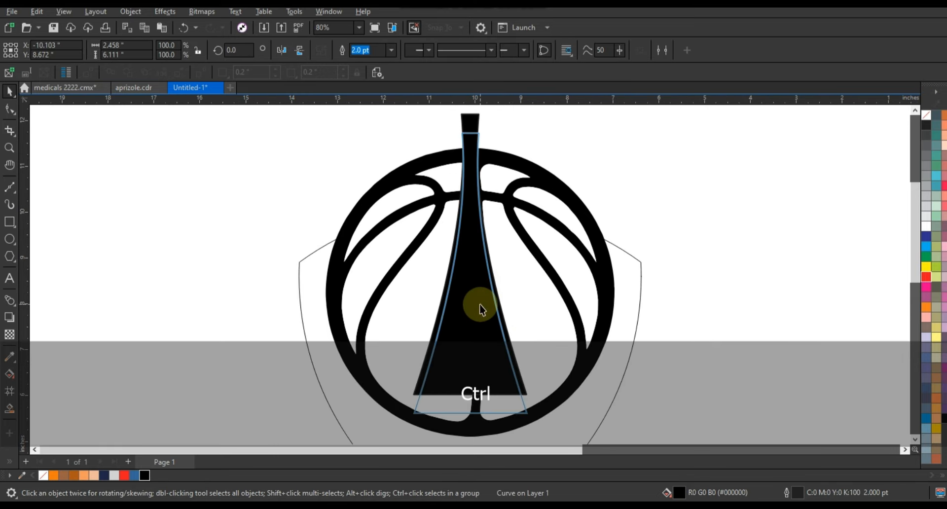
left_click_drag(480, 304, 480, 304)
left_click(541, 323, "shift")
key("c")
left_click(710, 323)
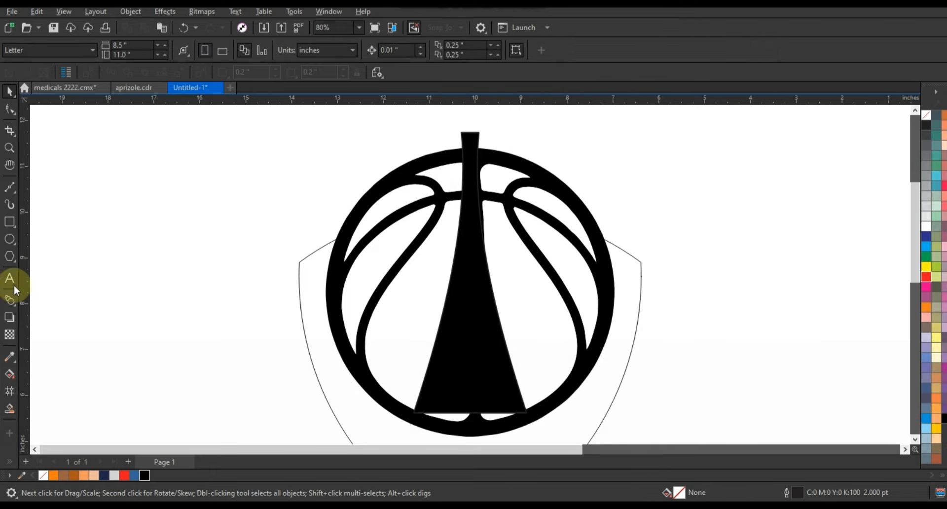
- Draw a regular hexagon left of the basketball and rotate it to 120° so a corner points upwards
left_click(10, 257)
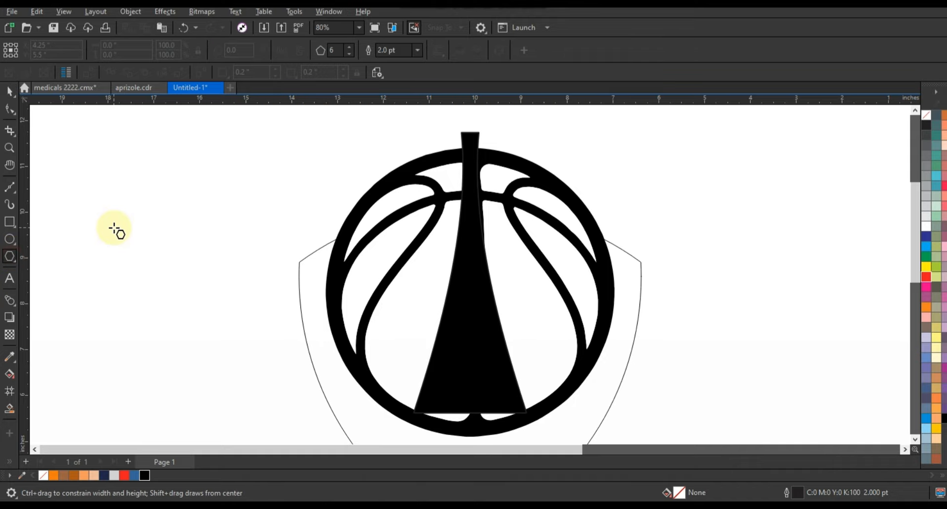
left_click_drag(114, 228, 134, 270)
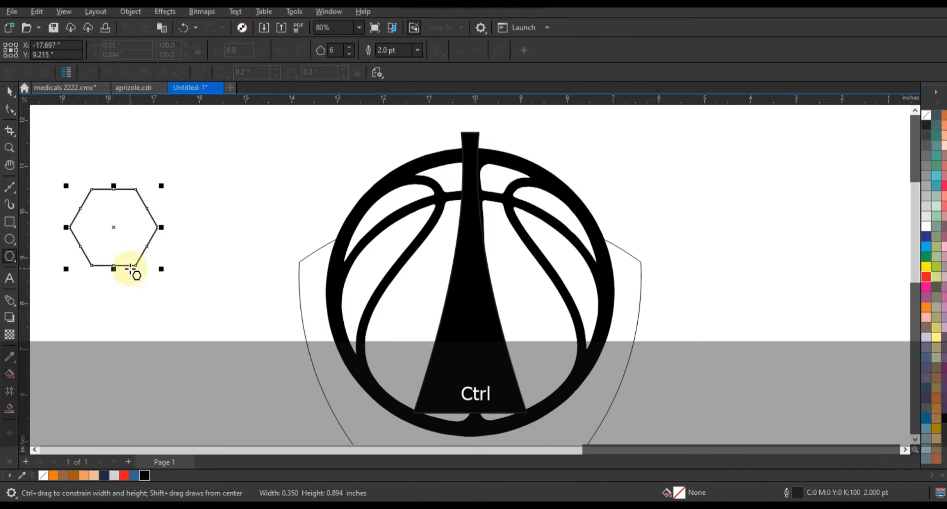
left_click(10, 92)
left_click(107, 201)
left_click_drag(162, 184, 138, 252)
left_click(111, 218)
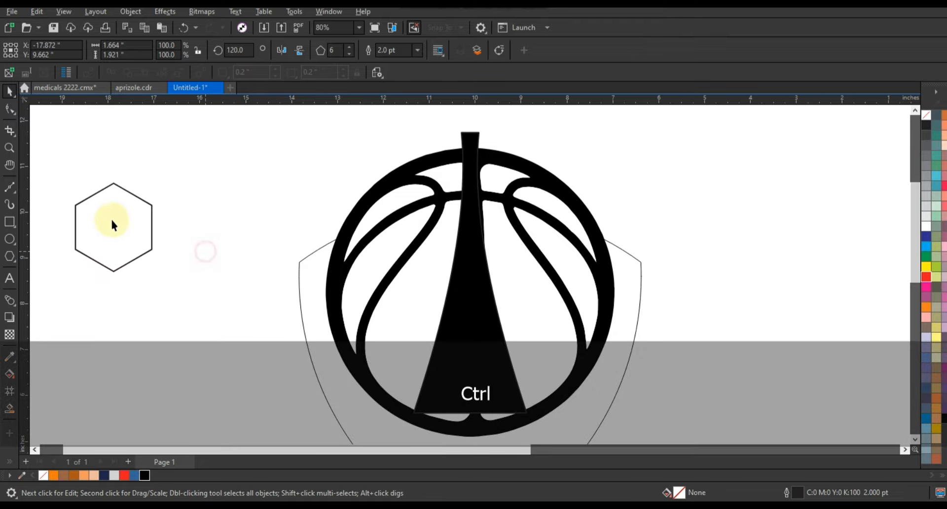
- Convert the hexagon to curves and stretch its lower nodes downwards into a tall column
left_click(8, 111)
key("ctrl+q")
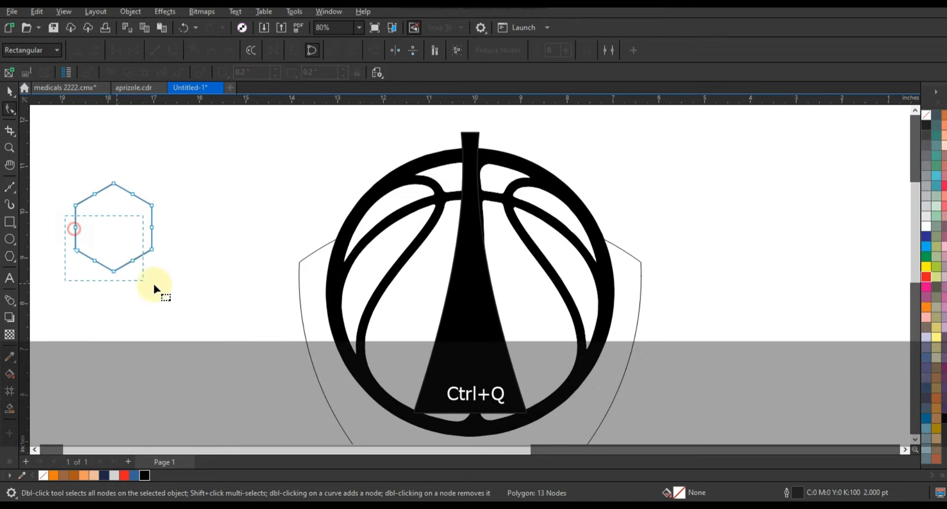
mouse_move(153, 282)
left_mouse_down()
mouse_move(157, 253)
mouse_move(164, 377)
left_mouse_up()
- Draw three rectangles beside the stretched hexagon: a tall one about 0.97 by 3.66 inches, a short middle one and a medium outer one
left_click(9, 222)
left_click_drag(163, 211, 169, 306)
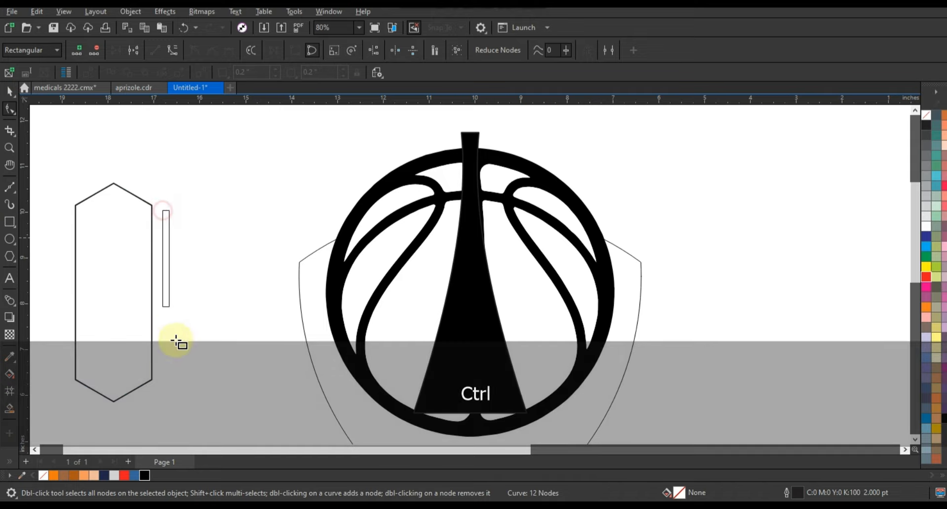
left_click_drag(176, 341, 207, 378)
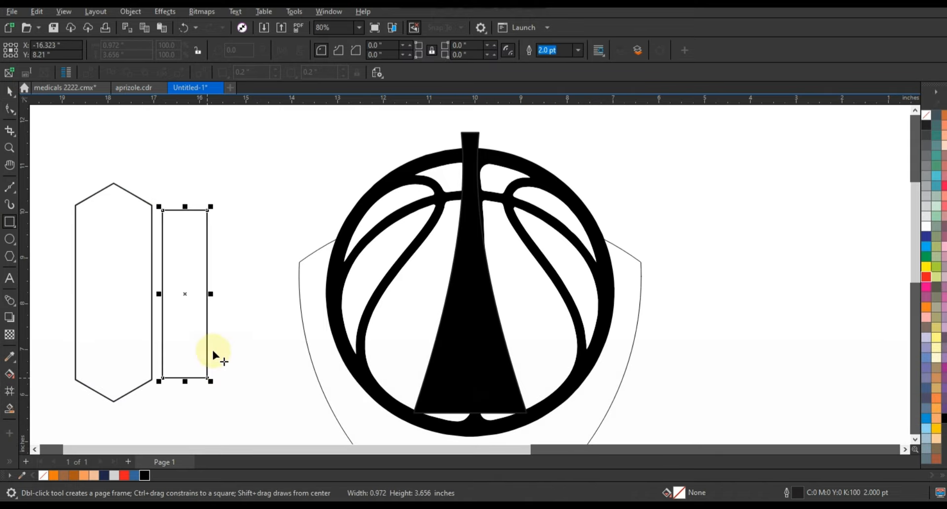
left_click_drag(202, 265, 255, 330)
left_click_drag(249, 237, 306, 364)
- Weld the stretched hexagon and the rectangles, linked by connecting bars, into one side piece and scale it to about 47%
left_click(8, 92)
left_click_drag(213, 272, 149, 277)
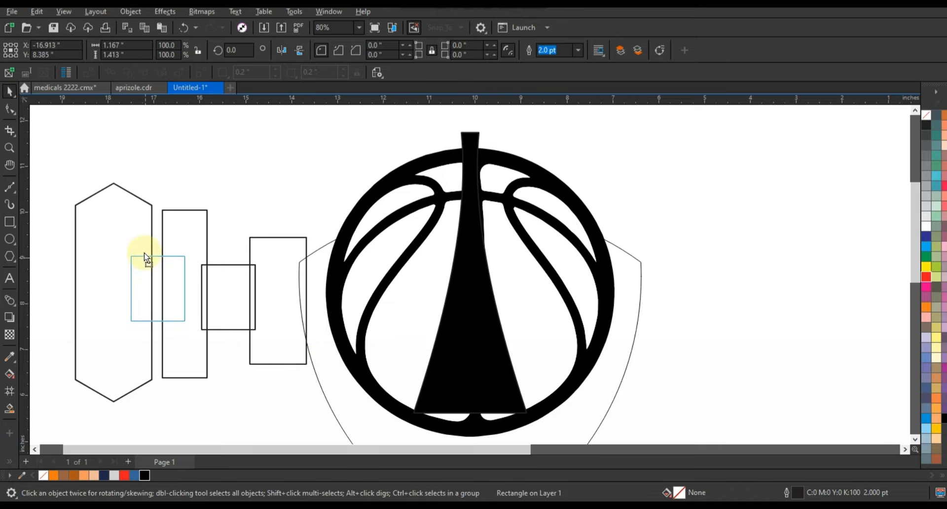
left_click_drag(321, 401, 250, 348)
left_click(343, 50)
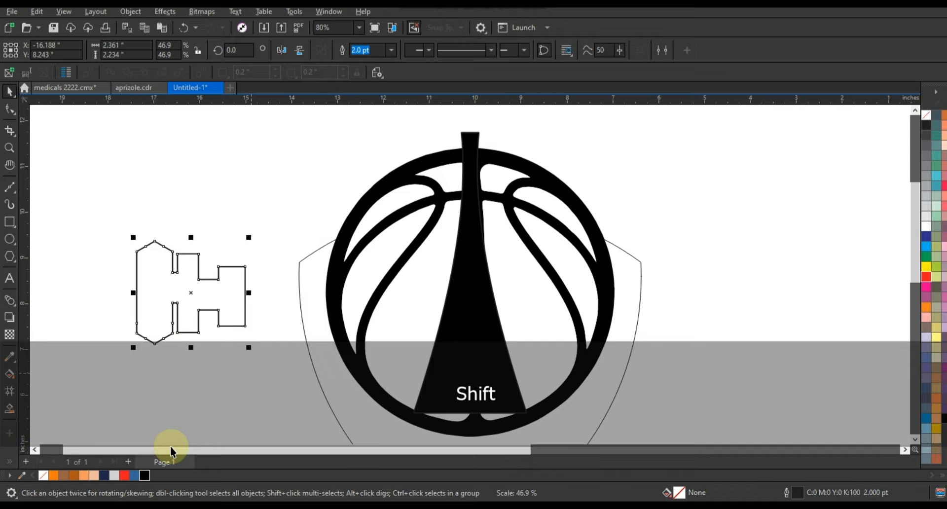
- Fill the side piece black and fit it over the left half of the basketball, at about 2.43 by 2.3 inches
left_click(143, 475)
left_click_drag(220, 289, 427, 321)
left_click_drag(456, 376, 459, 378)
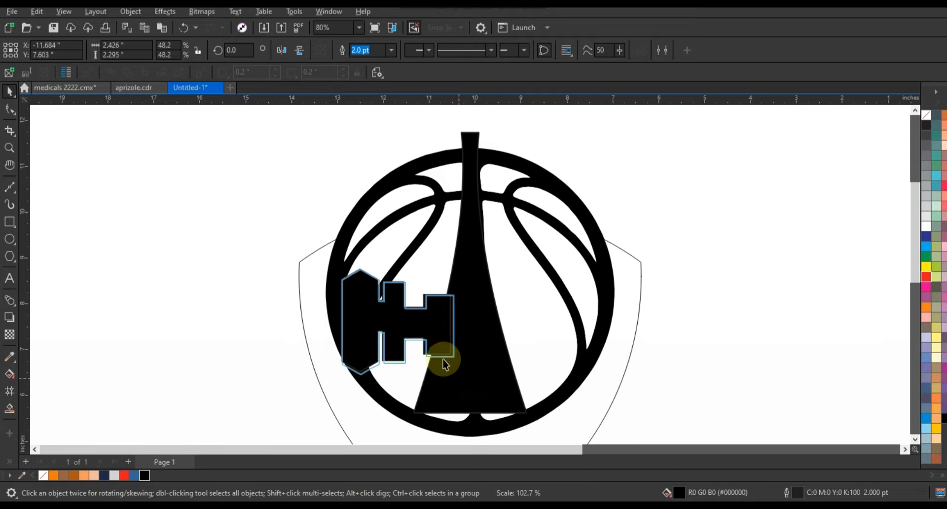
left_click_drag(427, 318, 445, 324)
- Mirror a copy of the side piece onto the right half of the ball and weld the two pieces together
left_click_drag(347, 326, 562, 321)
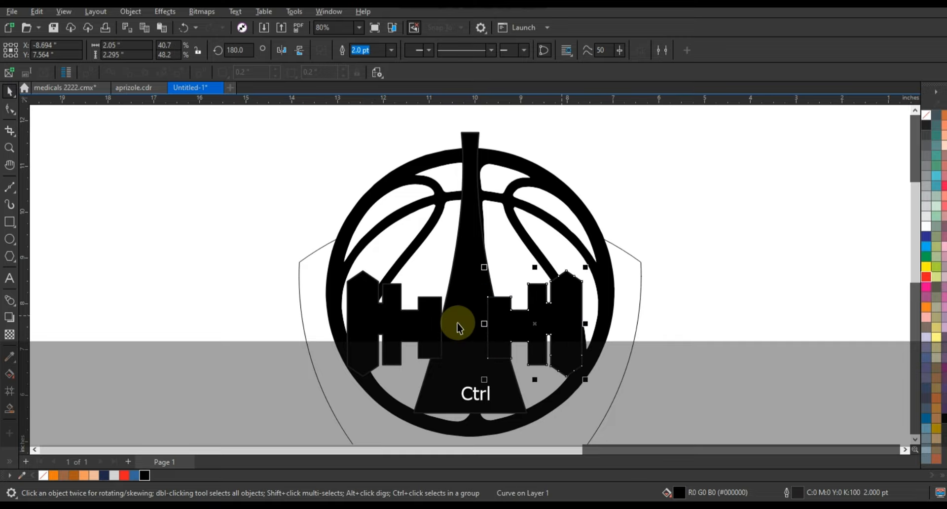
left_click(431, 319, "shift")
left_click(343, 51)
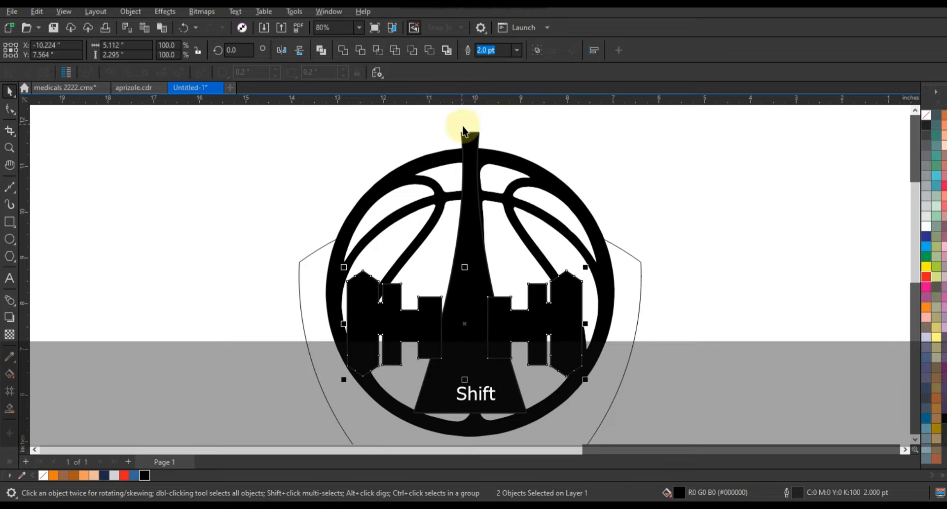
- Centre the welded side pieces horizontally on the tower and weld them with it into a single shape
left_click(463, 130, "shift")
key("c")
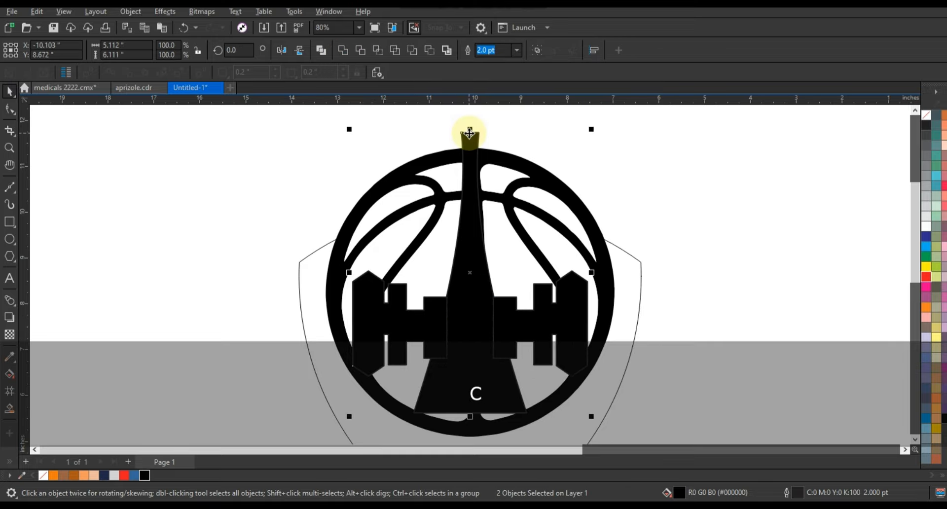
left_click(343, 50)
left_click(212, 167)
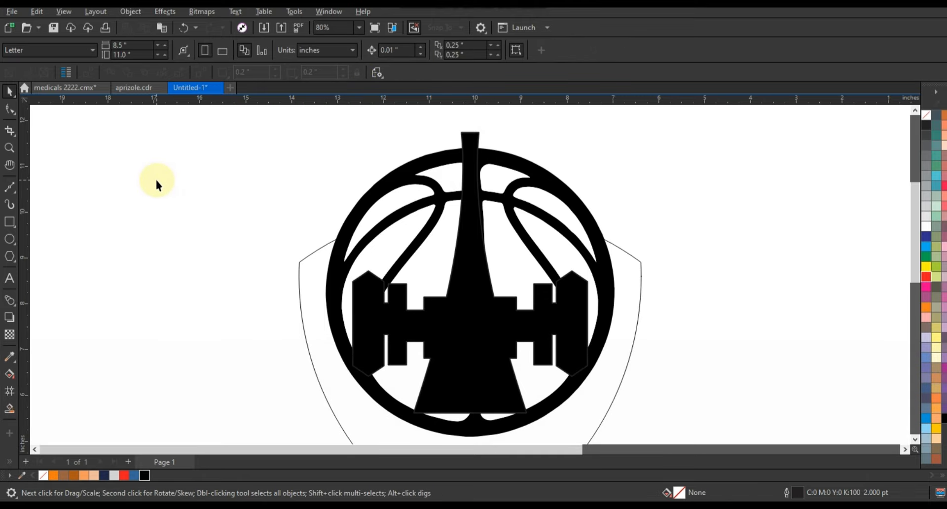
- Fill the welded tower shape with red
left_click(569, 297)
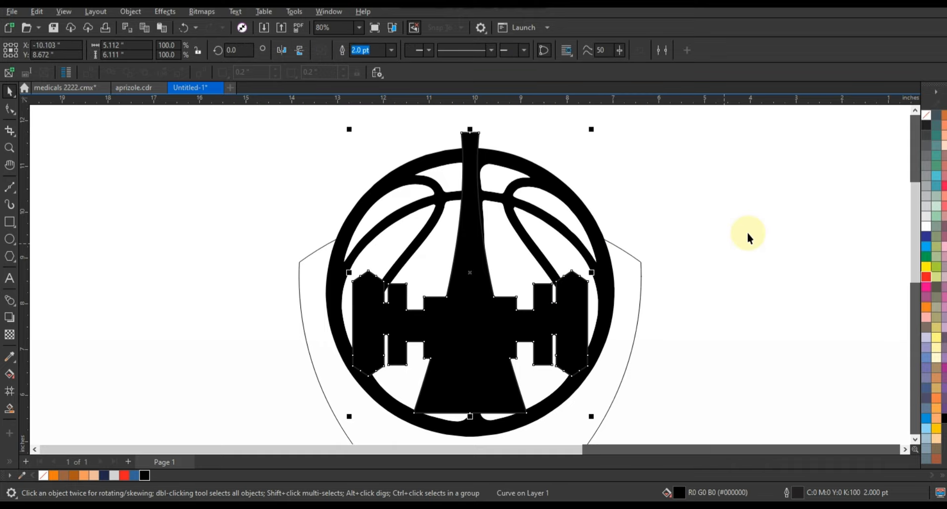
left_click(927, 278)
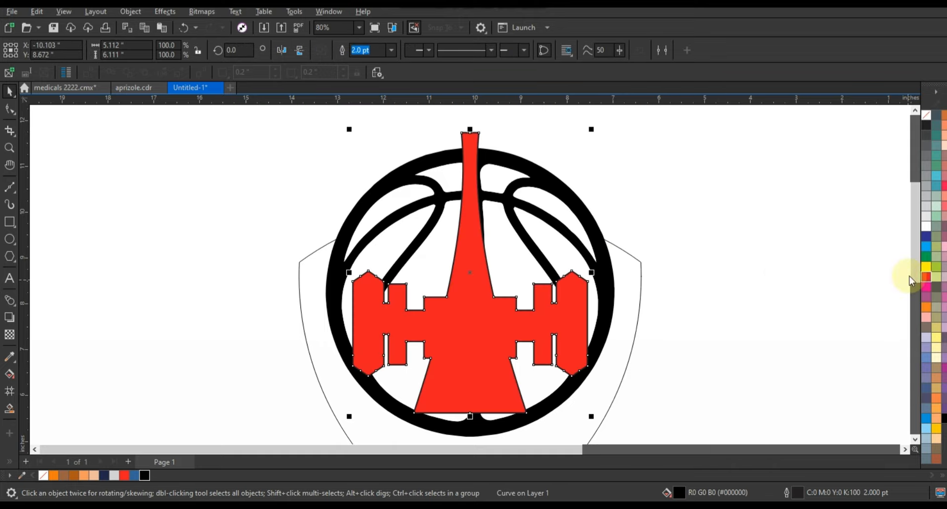
- Add a 0.123-inch outside contour around the red tower shape and break the contour apart
left_click(15, 310)
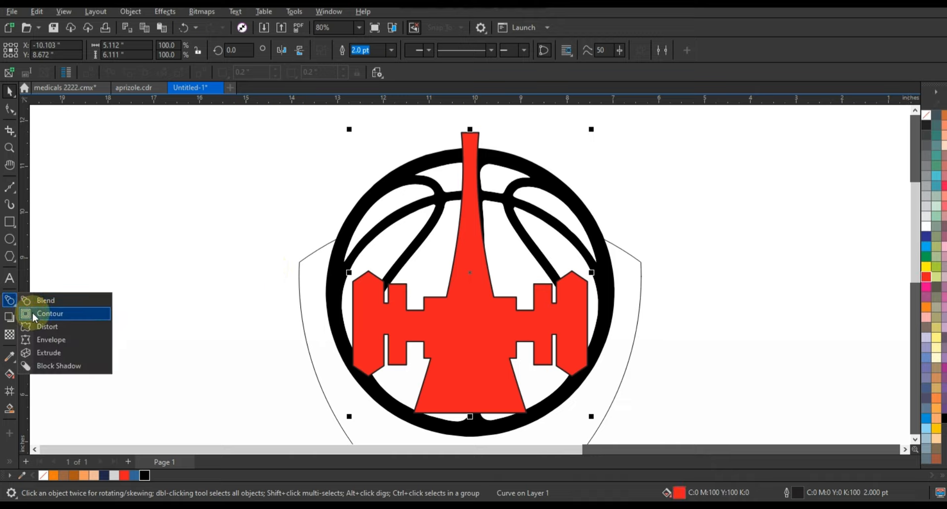
left_click(37, 311)
left_click_drag(581, 278, 593, 255)
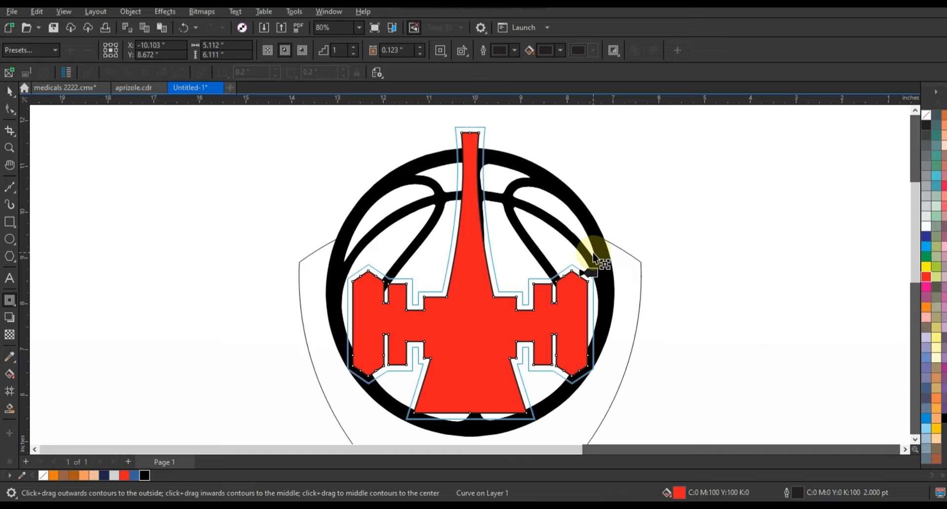
left_click_drag(593, 256, 597, 254)
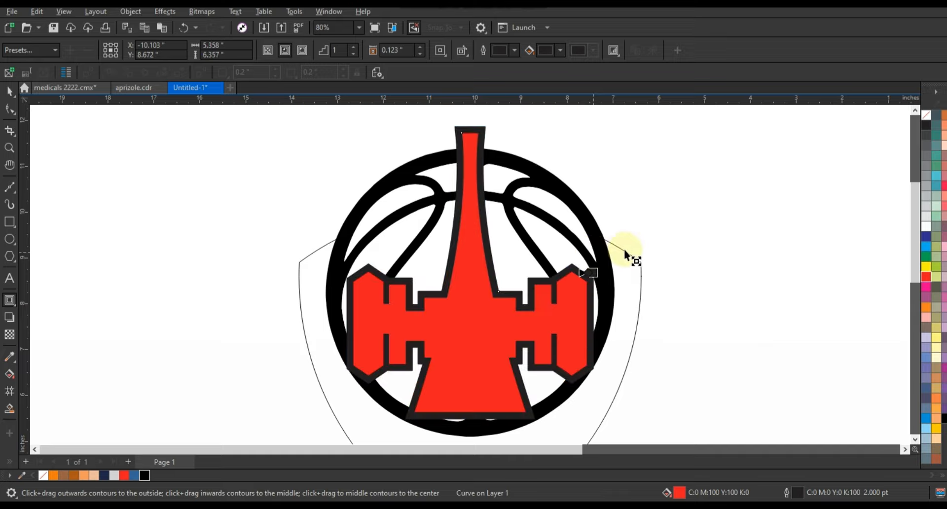
left_click(10, 91)
left_click(130, 11)
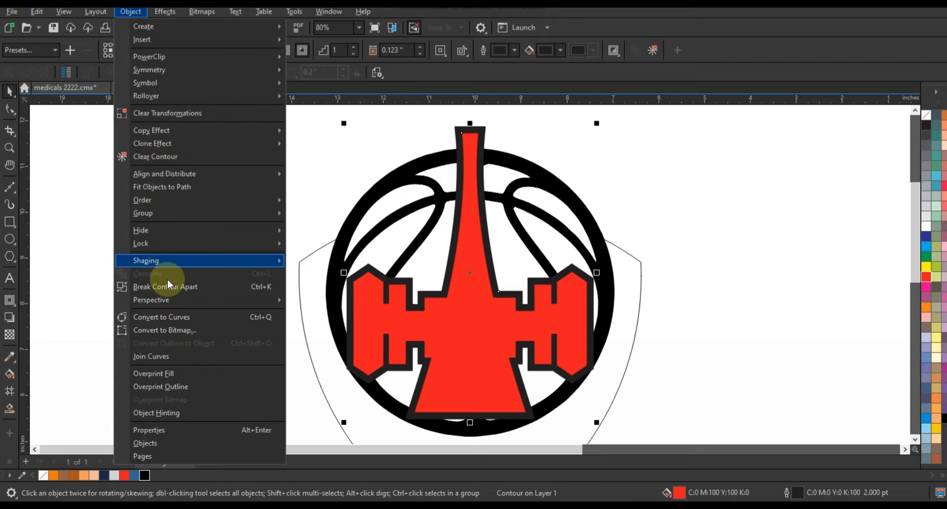
left_click(161, 285)
left_click(140, 267)
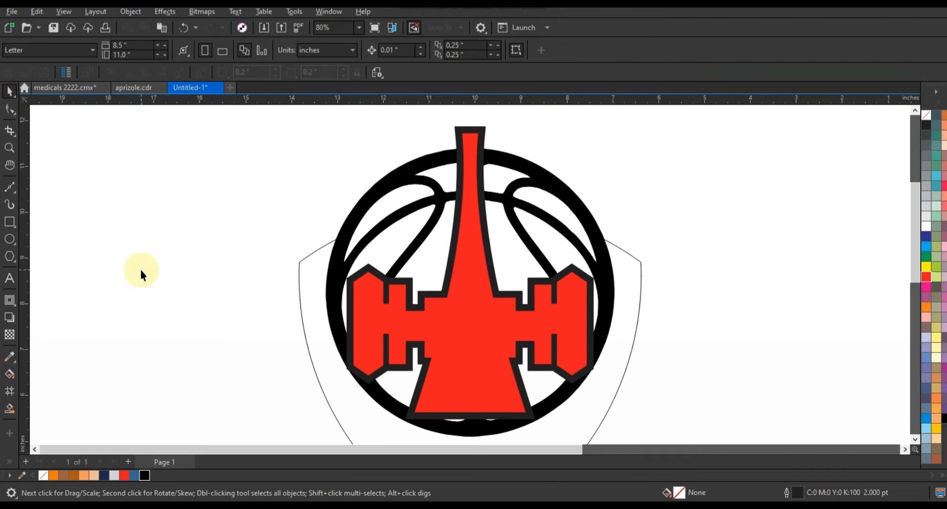
- Delete the white piece behind the basketball, then break the black ball curve apart with its outer circle sent to the back
left_click(10, 408)
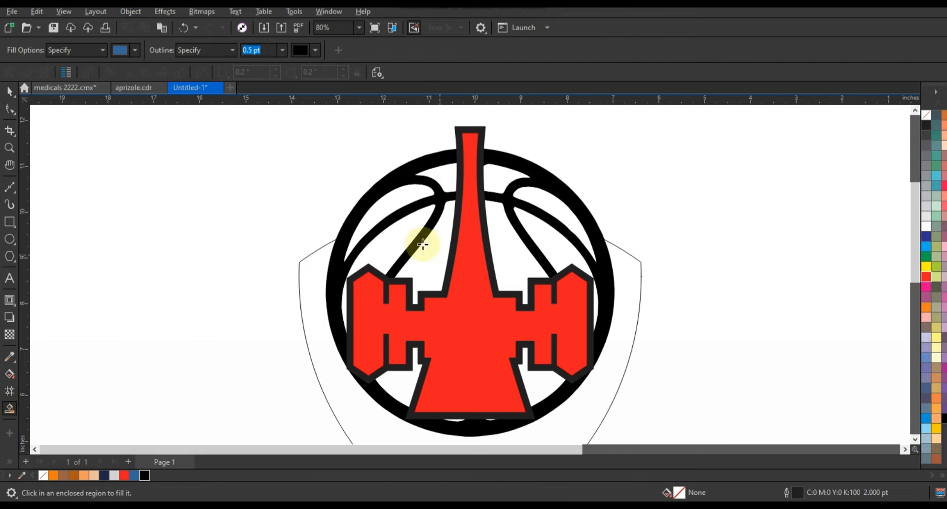
key("Delete")
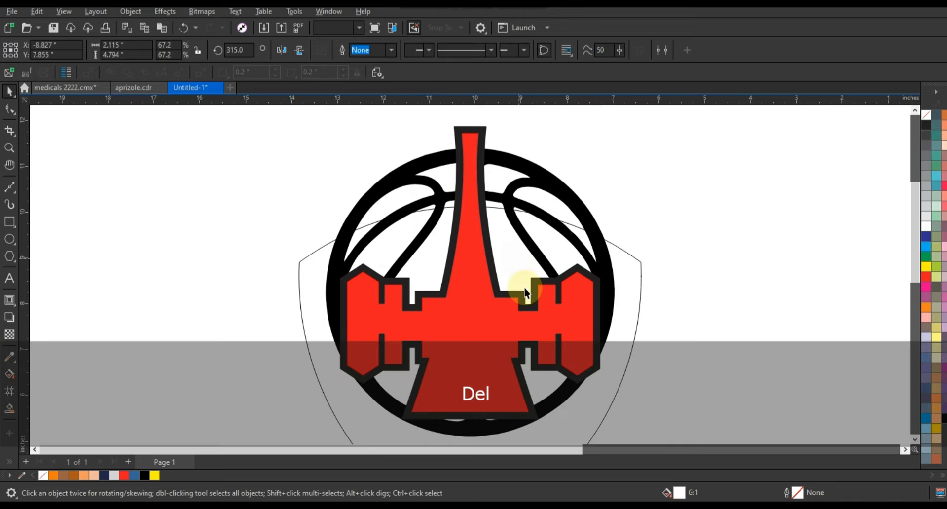
left_click(546, 182)
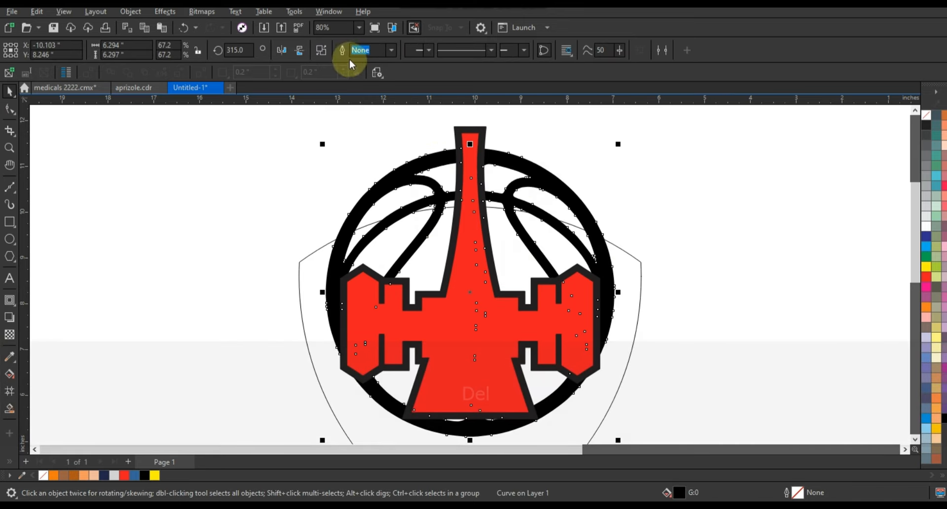
left_click(321, 50)
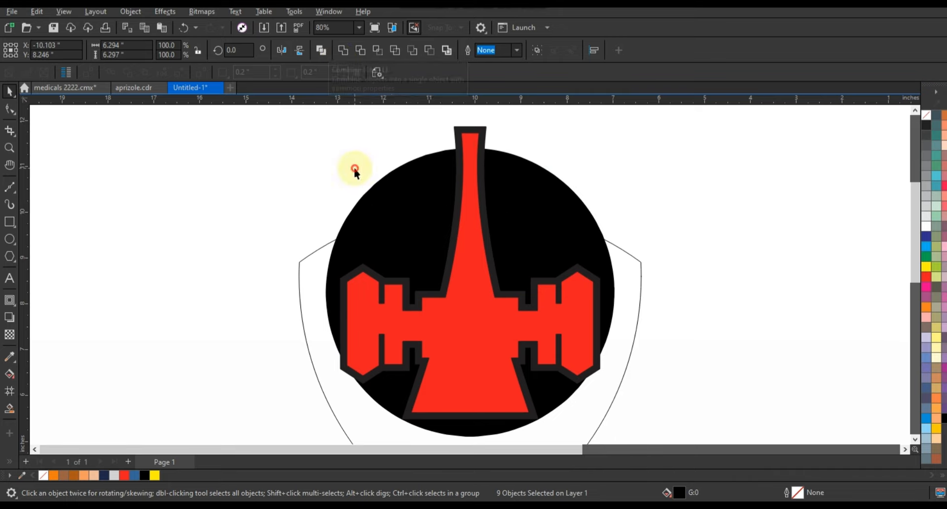
key("shift+Page_Down")
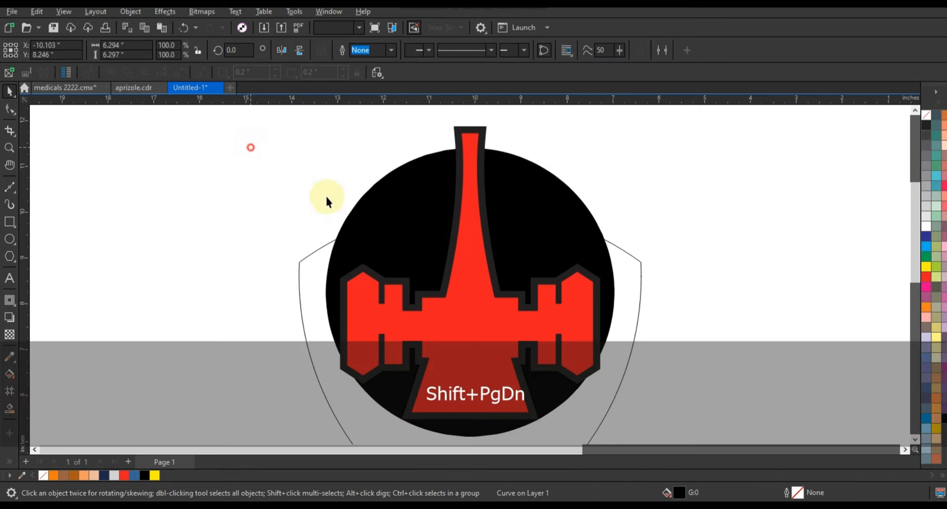
- Give the inner basketball panel pieces a white outline, leaving out the large outer circle
left_click_drag(251, 147, 652, 427)
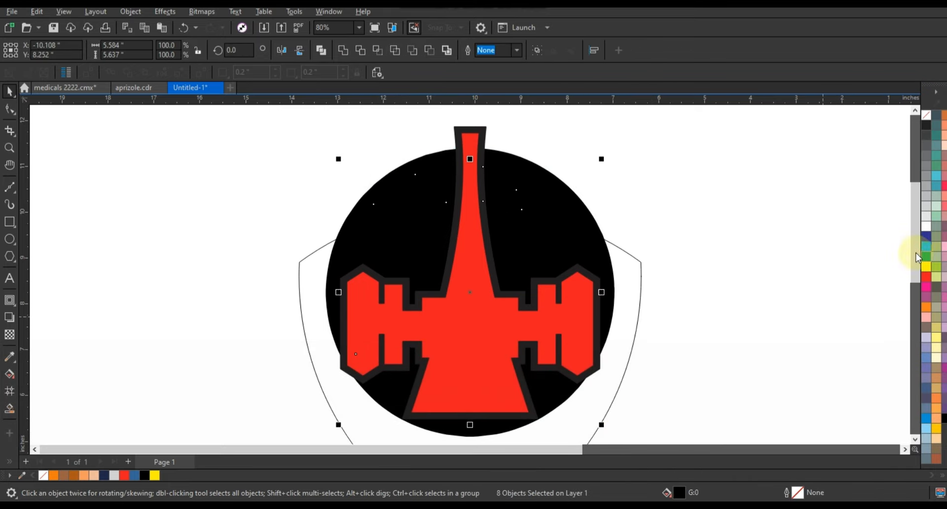
right_click(926, 226)
left_click(868, 237)
left_click(770, 229)
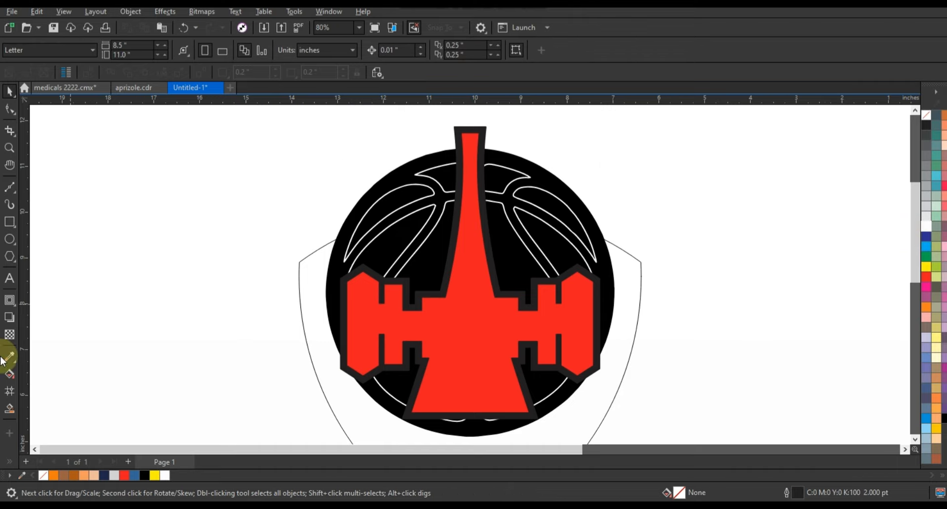
- Smart-fill the eight basketball panels above the tower's side pieces with blue #336699 and a 0.5 pt black outline
left_click(10, 407)
left_click(423, 272)
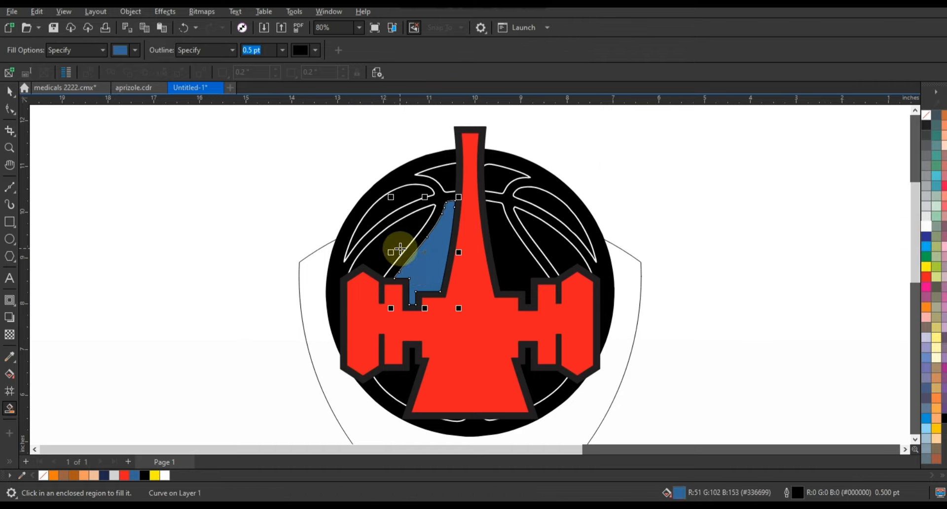
left_click(397, 249)
left_click(408, 201)
left_click(439, 179)
left_click(493, 183)
left_click(506, 257)
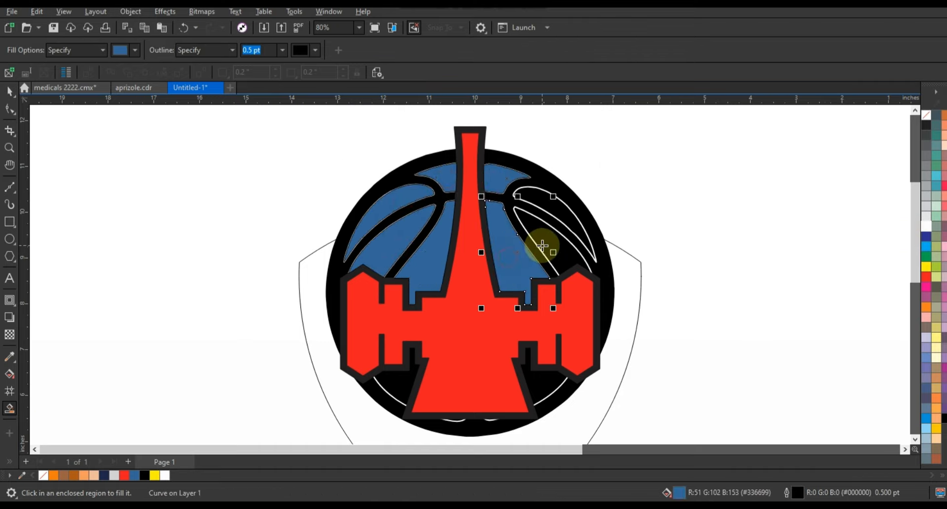
left_click(546, 245)
left_click(546, 200)
left_click(10, 92)
left_click(72, 186)
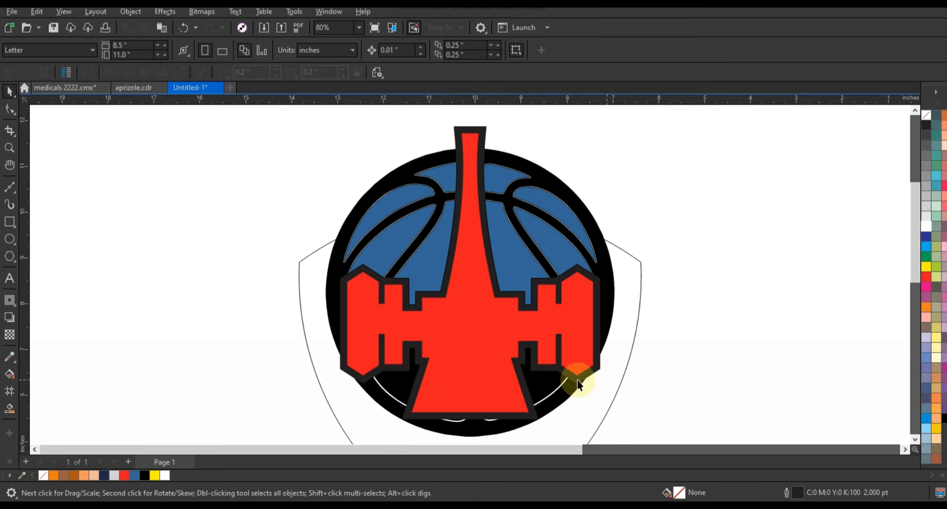
- Delete the leftover white-outlined panel pieces in the lower part of the basketball
left_click(558, 392)
key("Delete")
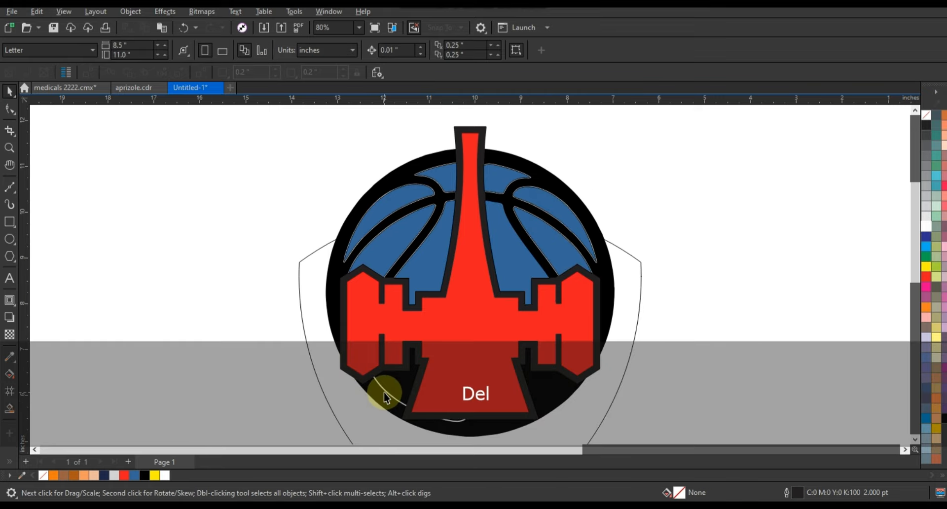
left_click(384, 394)
key("Delete")
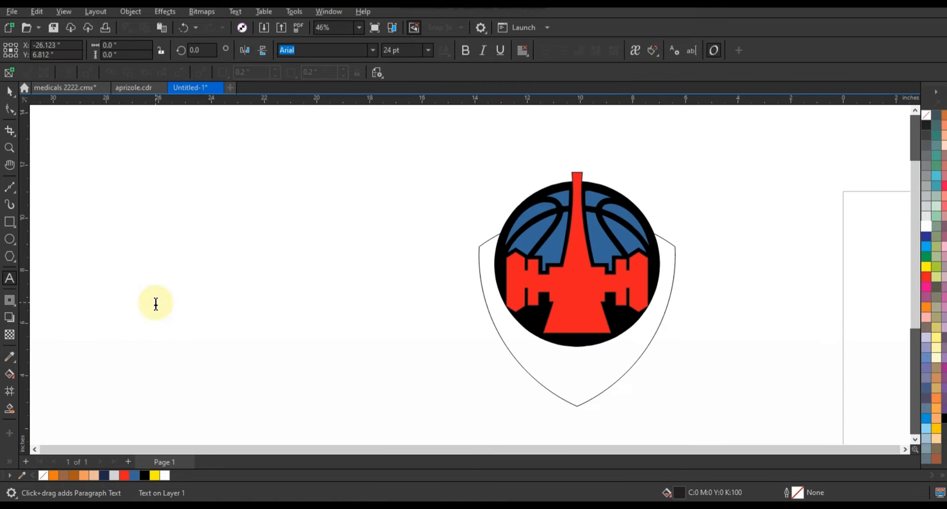
- Add the text HUSSLE PARIS in the empty area beside the logo
key("Caps_Lock")
type("HUSSLE")
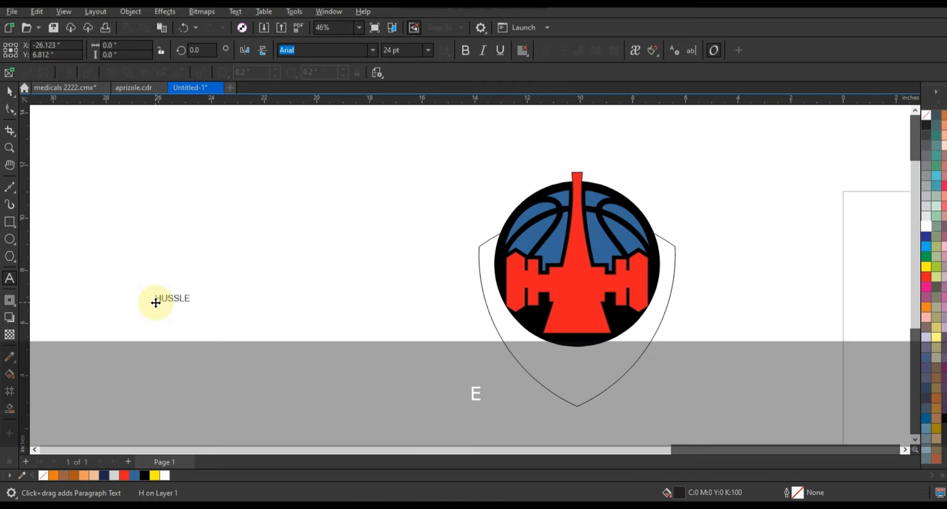
type(" PARIS")
left_click(8, 91)
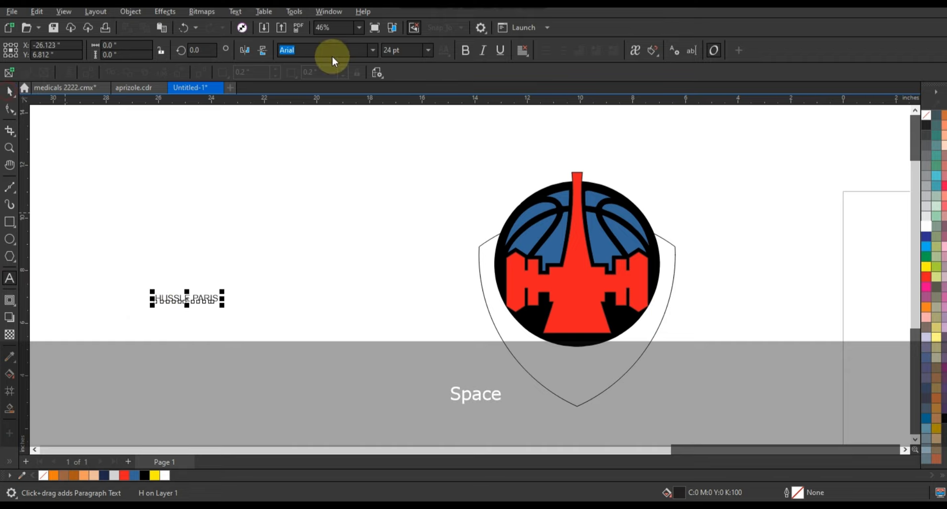
- Set the HUSSLE PARIS text in the Superstar M54 font and enlarge it to about 7 inches wide
left_click(373, 50)
left_click(356, 86)
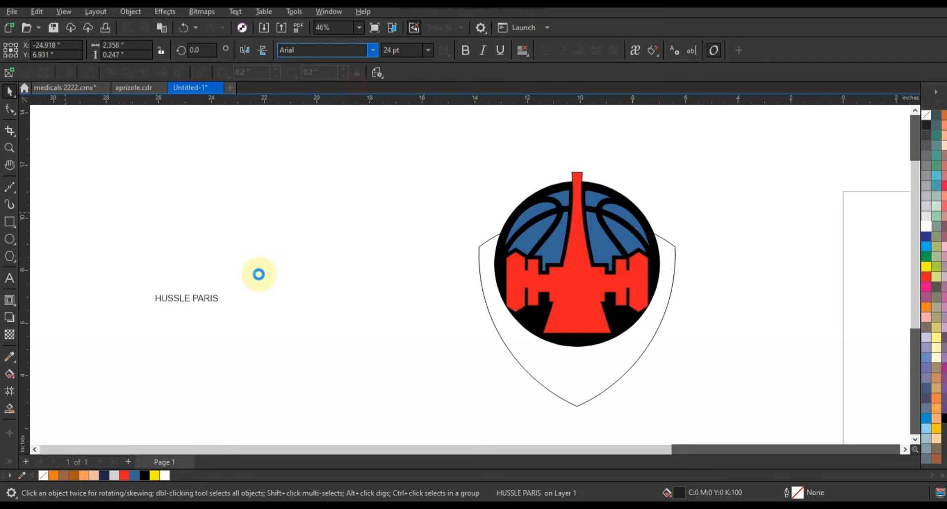
left_click_drag(216, 309, 275, 338)
left_click(199, 298)
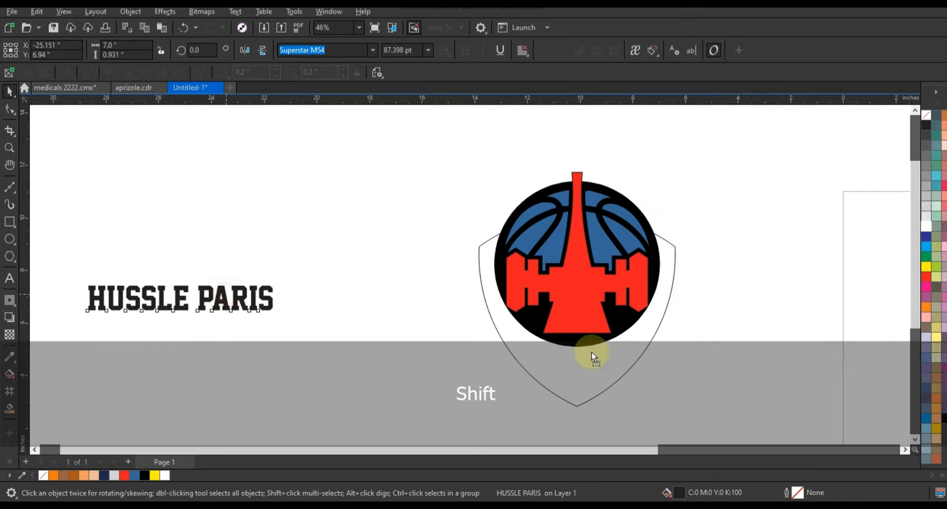
- Place the HUSSLE PARIS text over the lower part of the ball, about 7.9 inches wide, and centre it horizontally on the logo
left_click_drag(590, 351, 684, 346)
left_click(646, 353, "shift")
key("c")
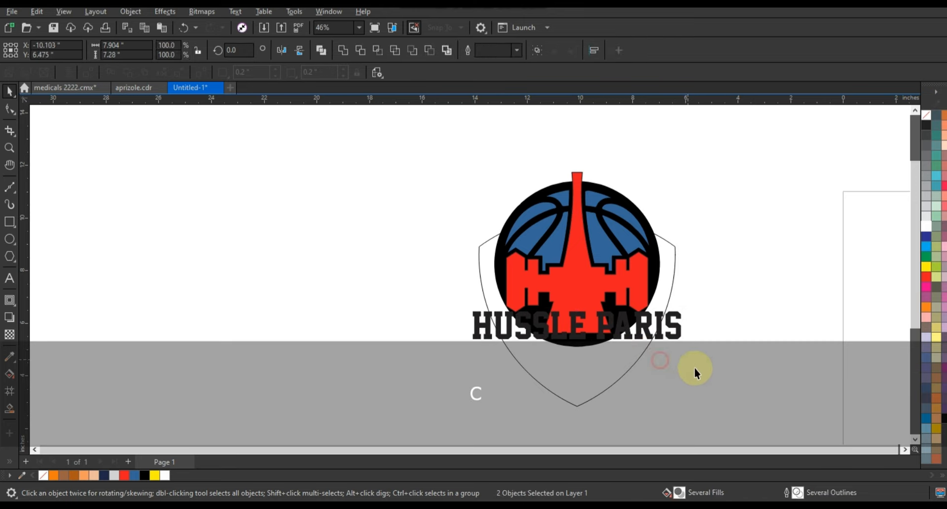
left_click_drag(718, 403, 389, 143)
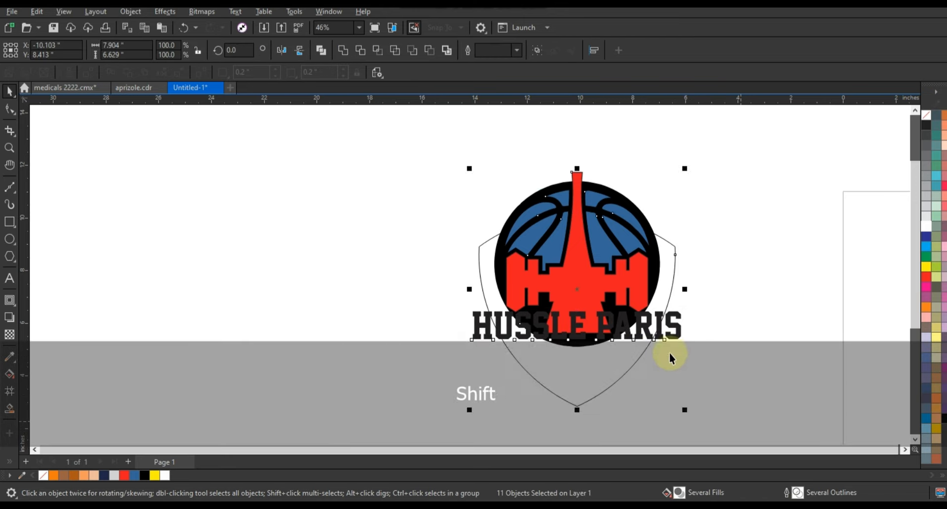
key("Escape")
scroll(641, 340, "up", 2)
left_click(613, 324)
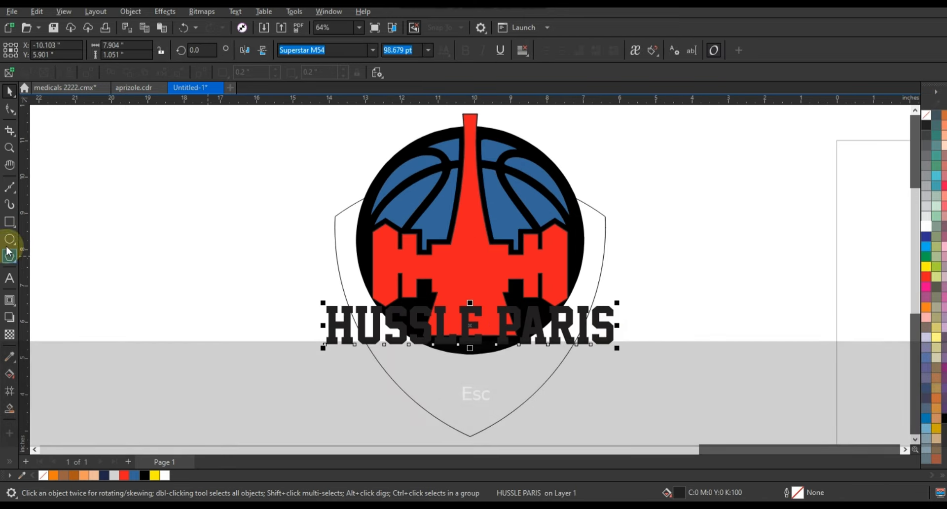
left_click(18, 310)
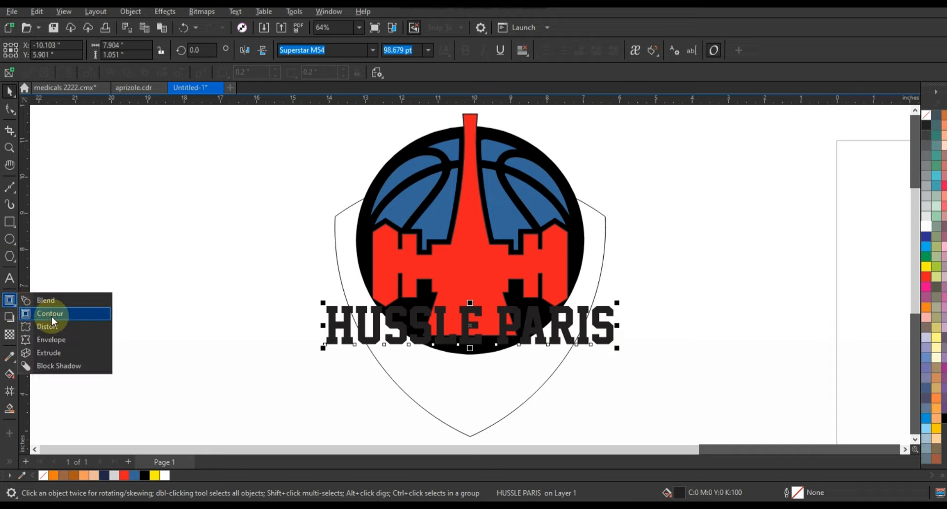
left_click(54, 337)
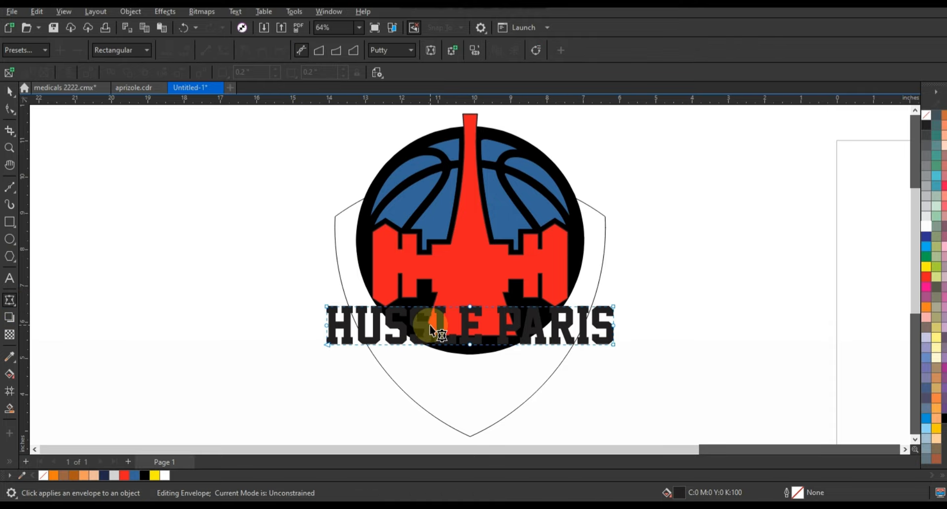
left_click(9, 91)
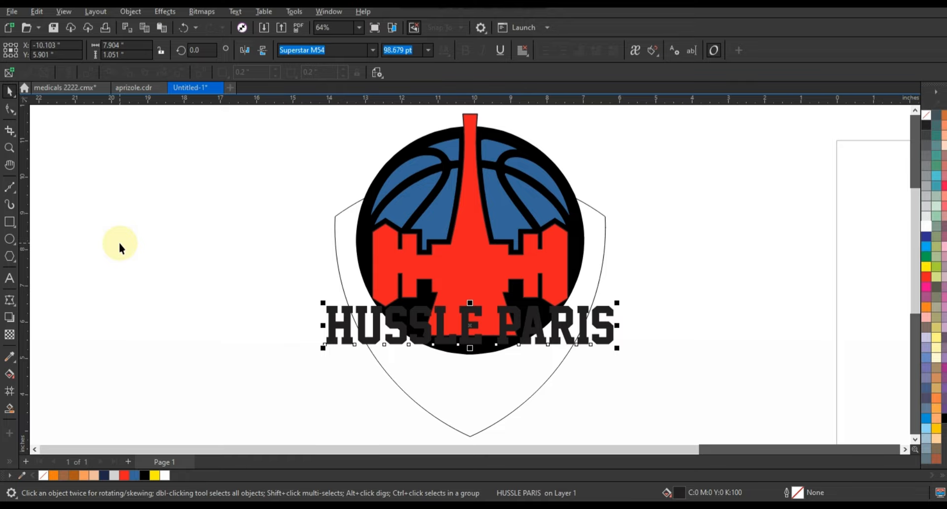
- Break the HUSSLE PARIS text apart into single letters and stretch the first H and last S to about 1.47 inches tall
key("ctrl+l")
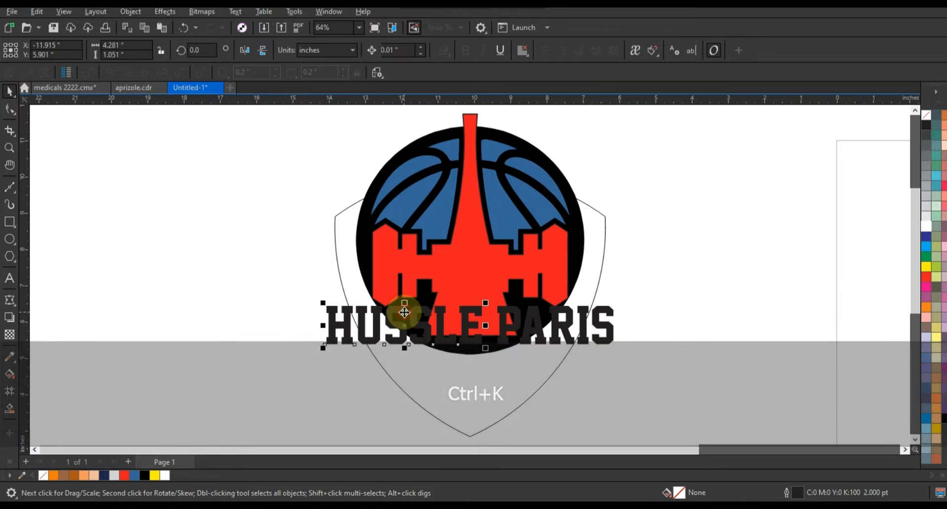
key("ctrl+r")
key("ctrl+r")
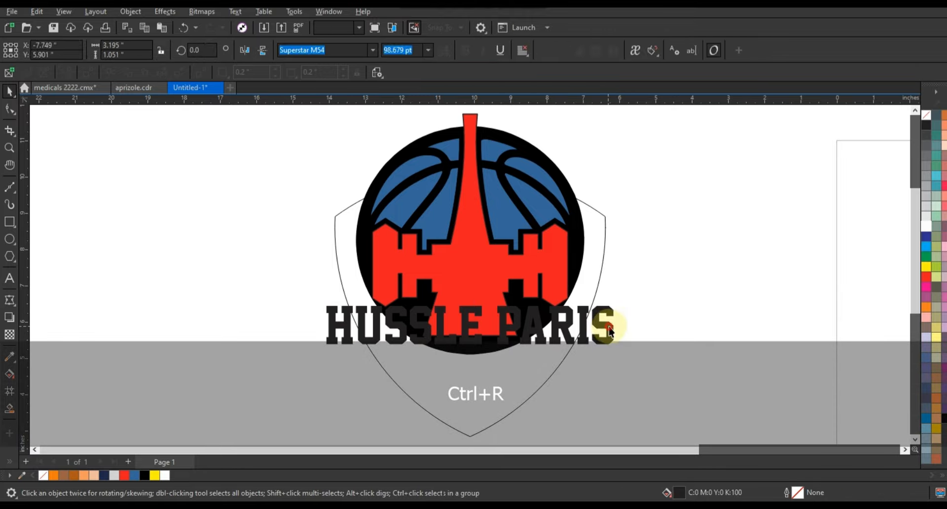
left_click(481, 312, "shift")
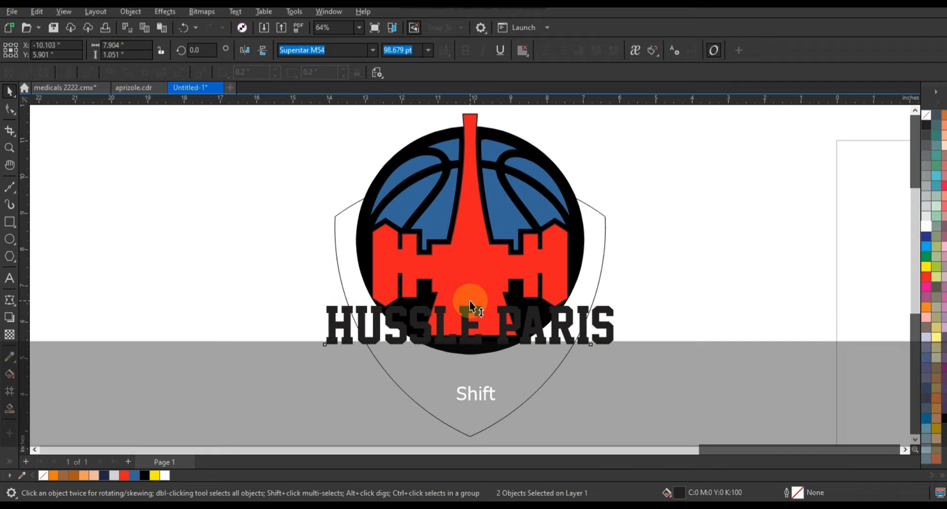
left_click_drag(470, 305, 470, 295)
- Convert all the HUSSLE PARIS letters to curves and weld them into a single shape
left_click_drag(652, 290, 303, 365)
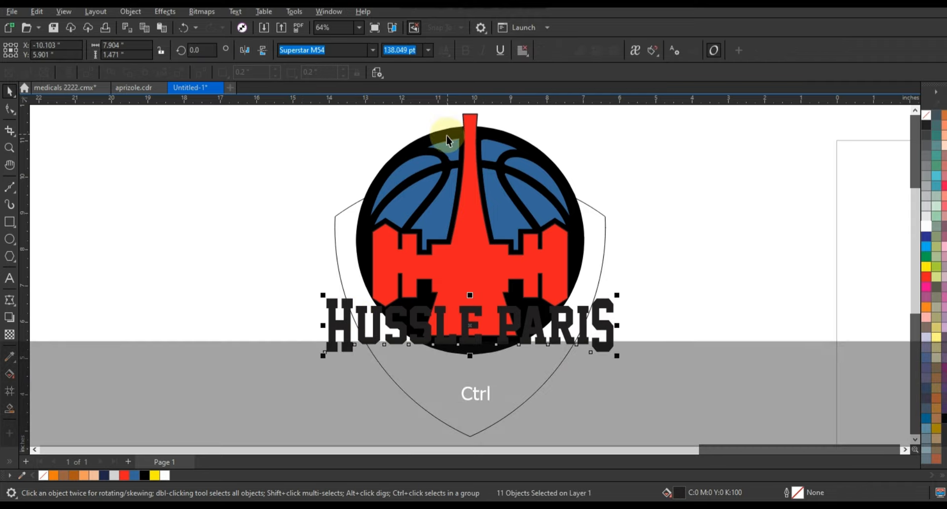
key("ctrl+q")
left_click(338, 51)
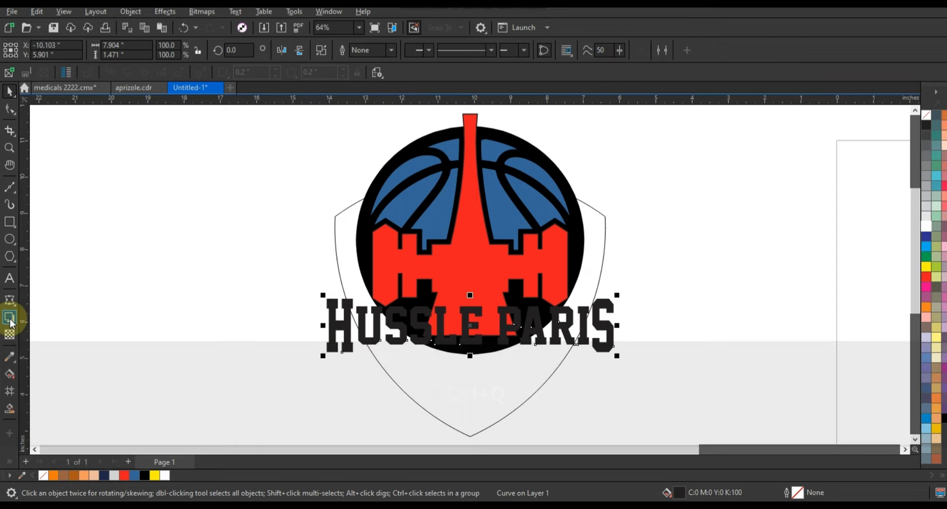
- Apply an envelope to the lettering, simplify its nodes and bend the top edge upward into an arch
left_click(9, 299)
key("Delete")
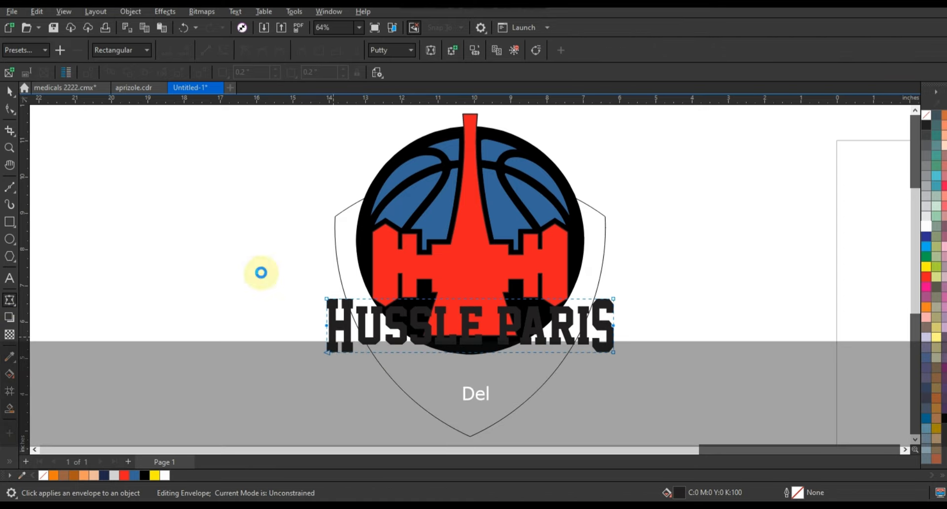
left_click_drag(260, 272, 681, 423)
key("Escape")
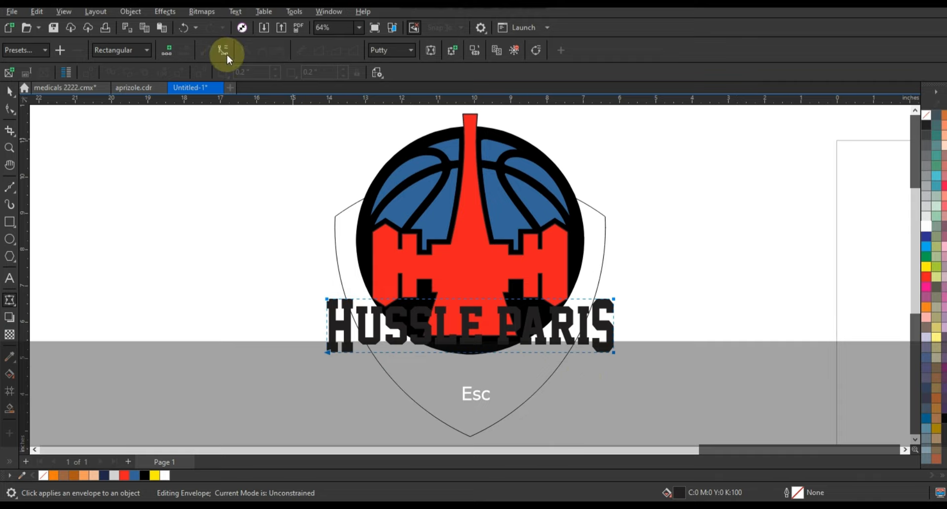
left_click_drag(466, 299, 466, 273)
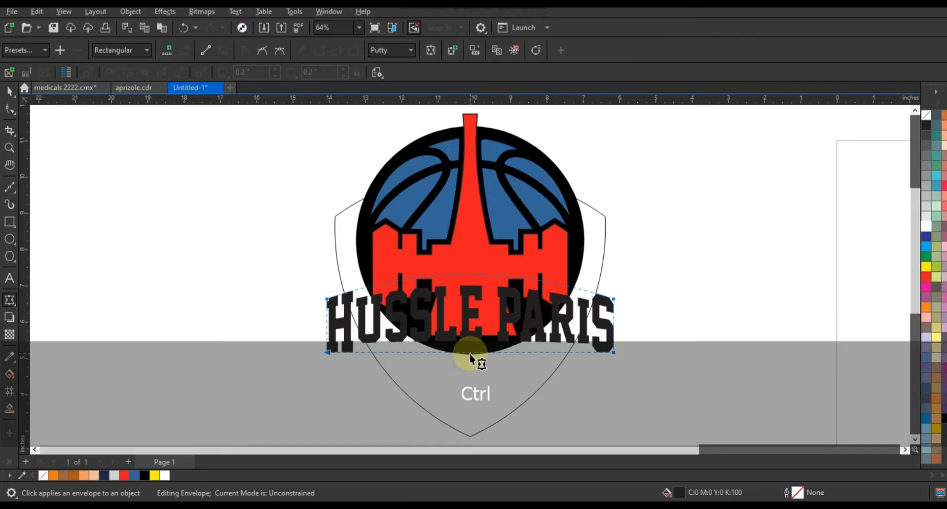
- Bend the bottom edge of the lettering's envelope upward so it arches like the top edge
left_click_drag(469, 353, 469, 342)
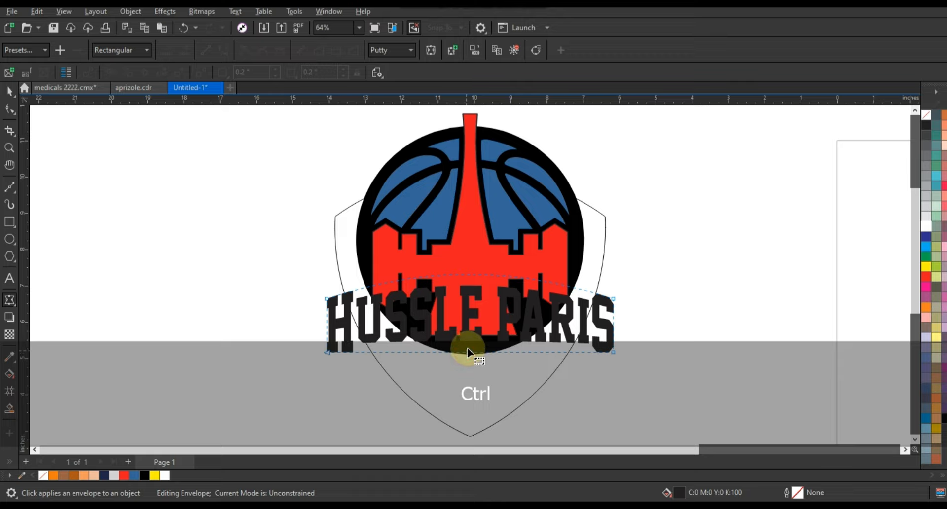
left_click(465, 348)
left_click_drag(465, 348, 461, 331)
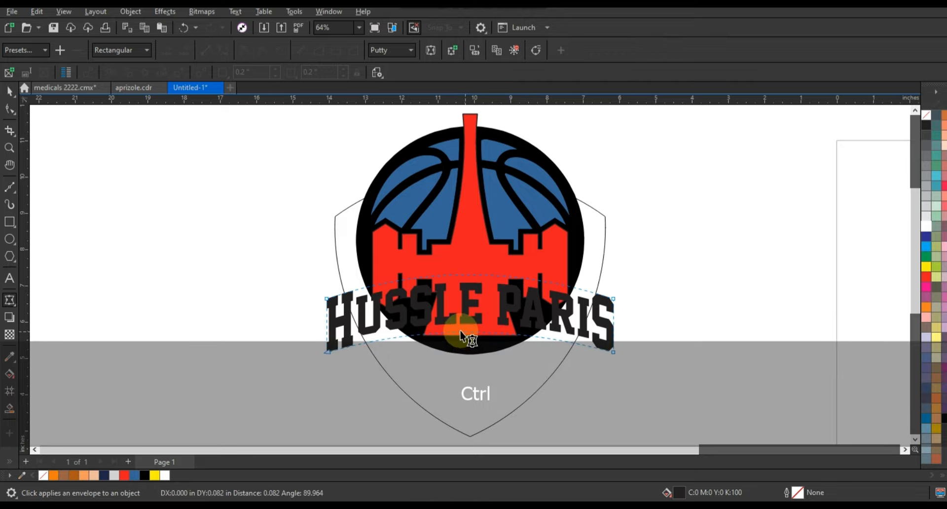
left_click(9, 91)
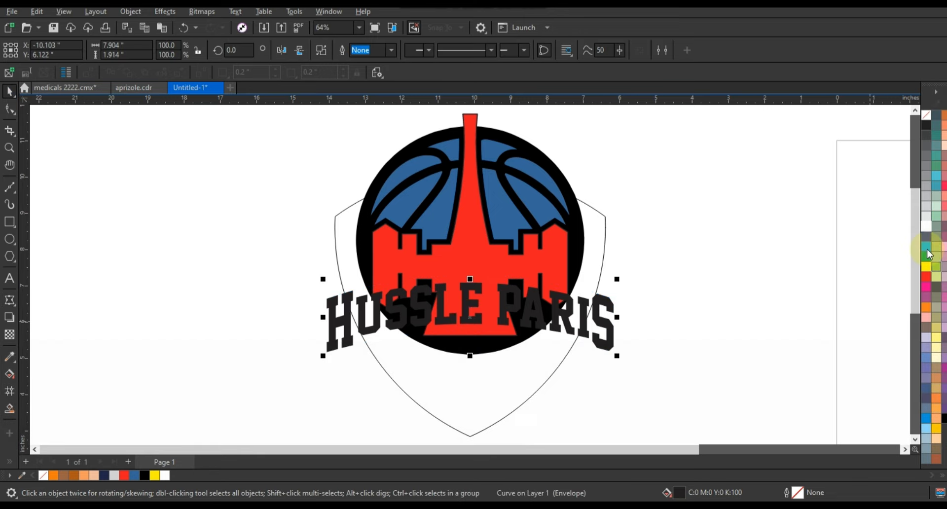
- Fill the HUSSLE PARIS lettering with white and give it a dark blue outline (C100 M100 Y0 K0)
left_click(927, 228)
right_click(926, 241)
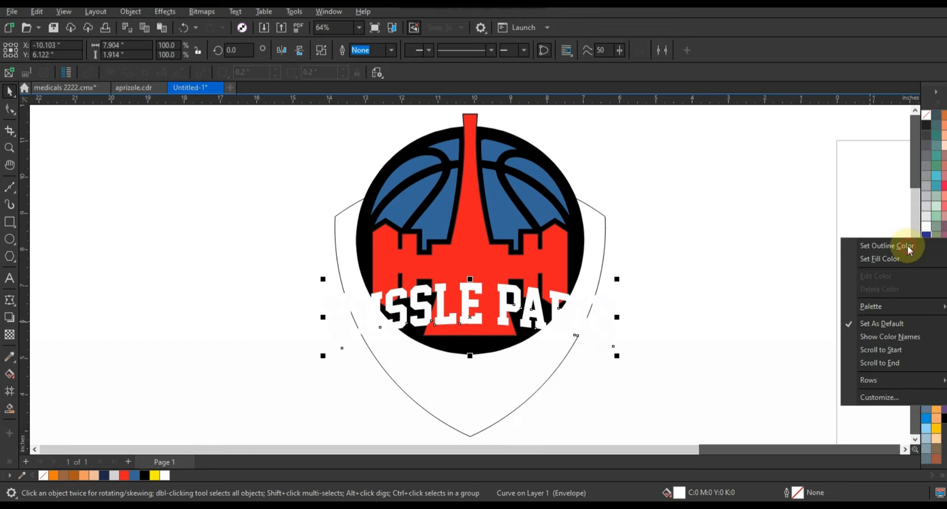
left_click(882, 246)
- Add an outside contour of about 0.173 inches around the lettering and break it apart from the letters
left_click(15, 322)
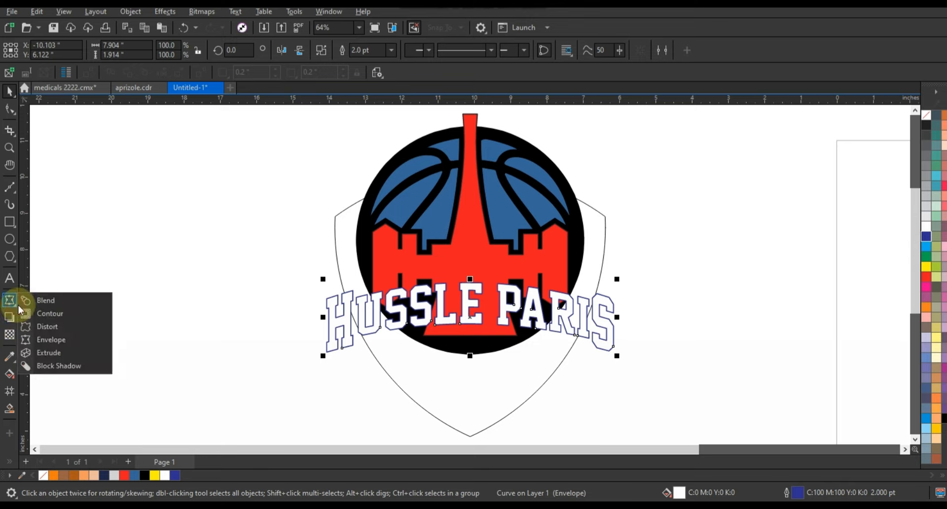
left_click(49, 312)
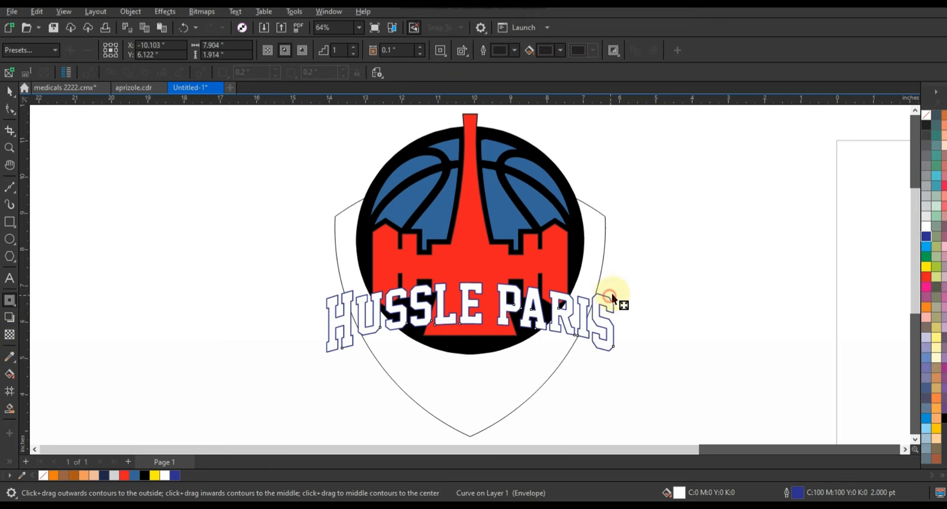
left_click_drag(612, 297, 620, 288)
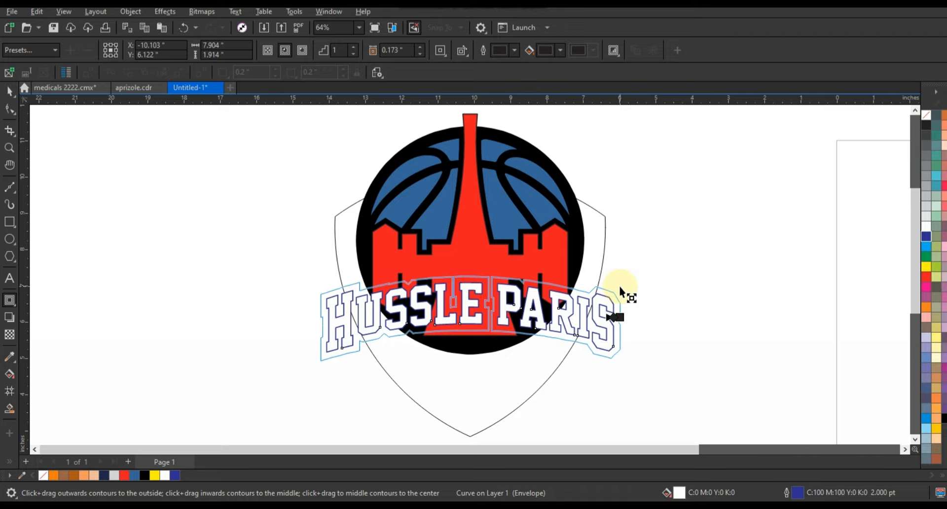
left_click_drag(619, 286, 620, 287)
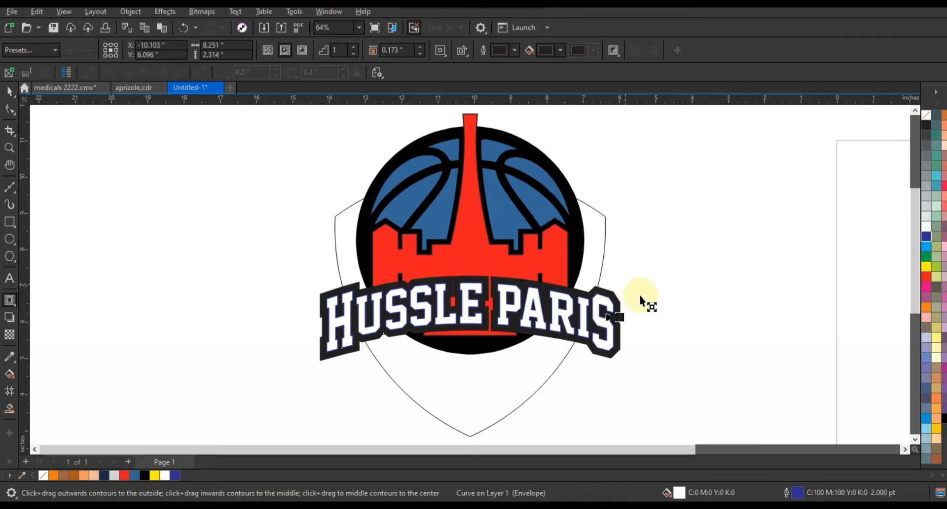
left_click(9, 92)
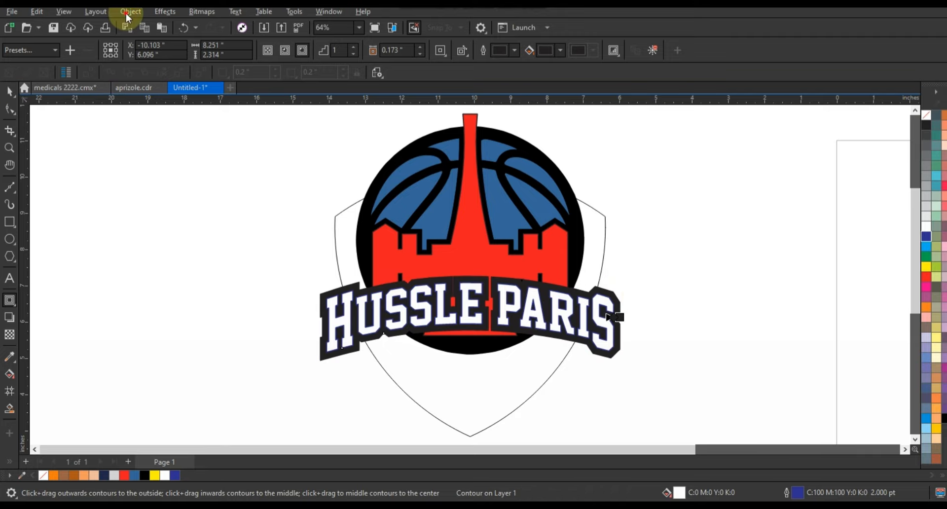
left_click(130, 11)
left_click(194, 288)
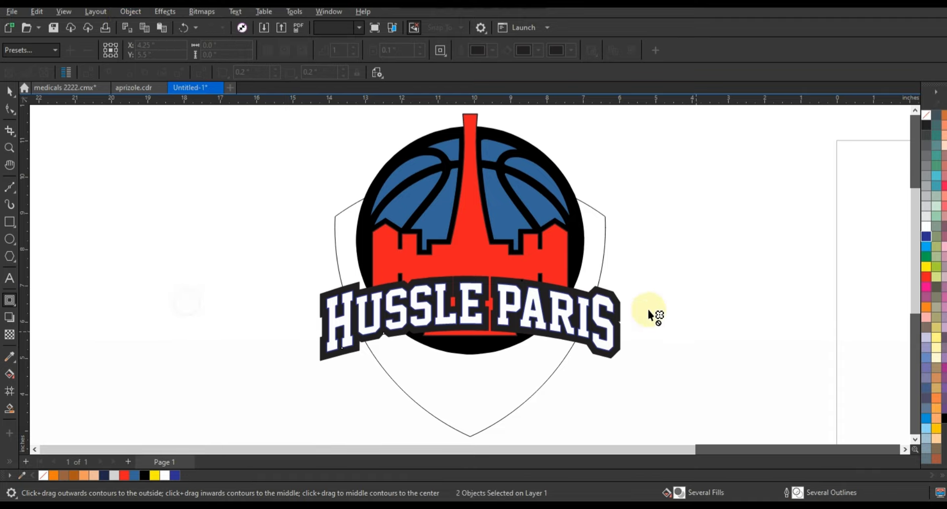
left_click(10, 91)
left_click(165, 259)
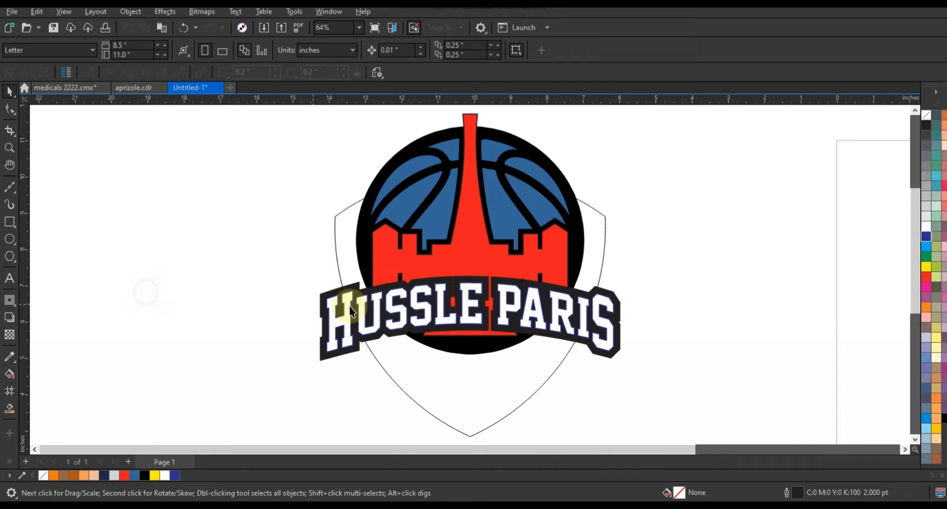
- Create a new shape from the red tower area with Smart Fill and colour it black
left_click(9, 408)
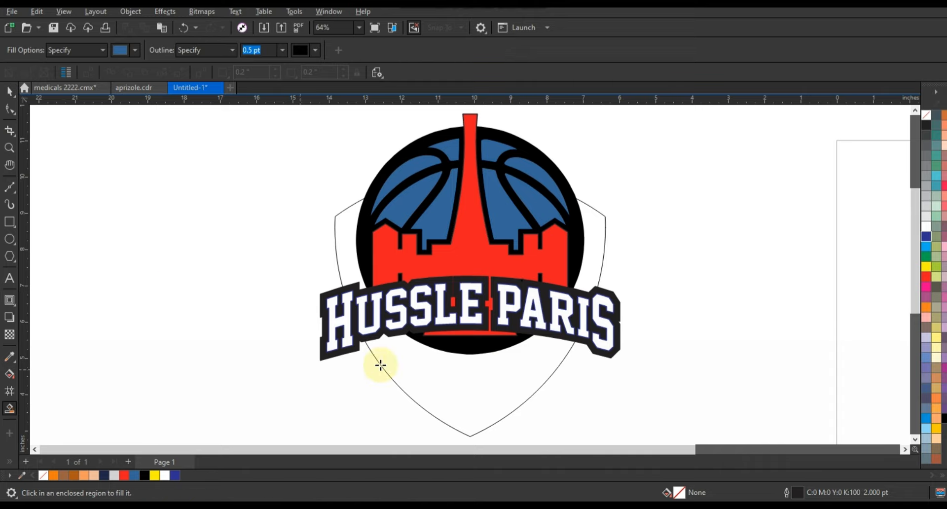
key("ctrl+z")
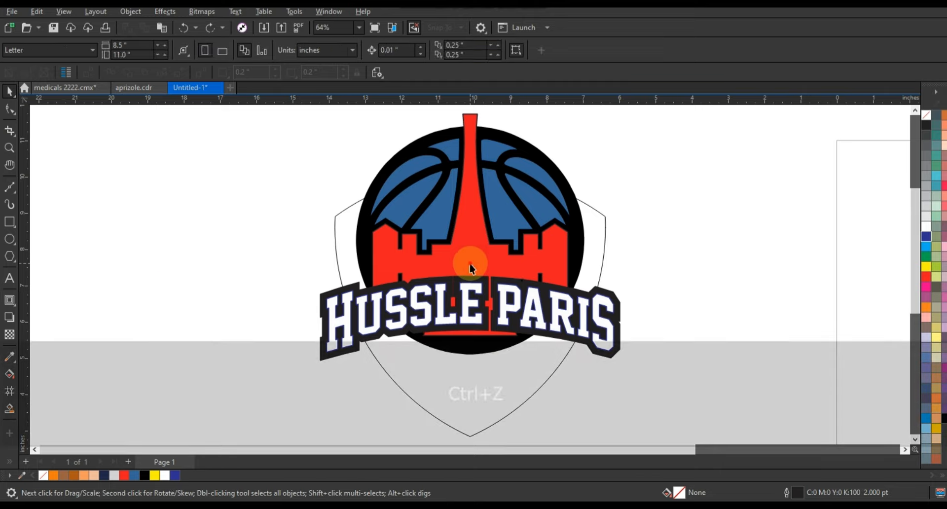
left_click(470, 268)
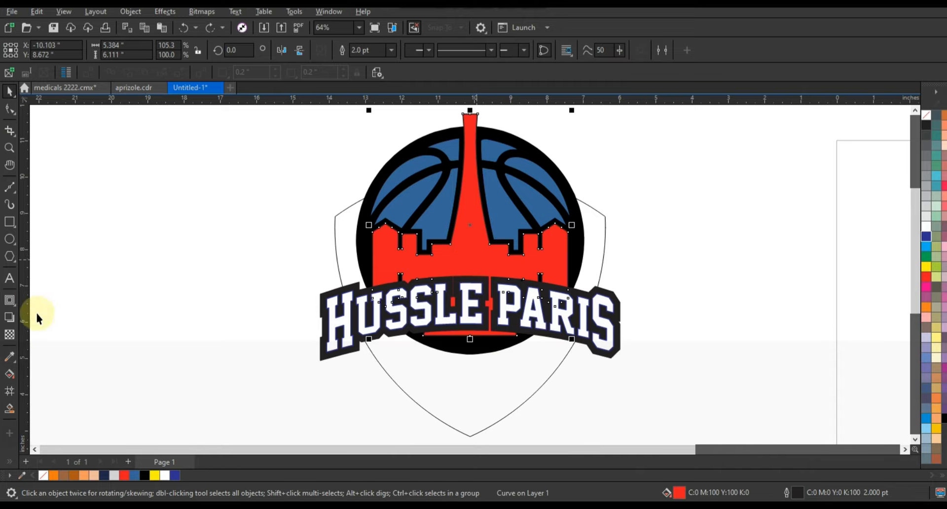
left_click(10, 408)
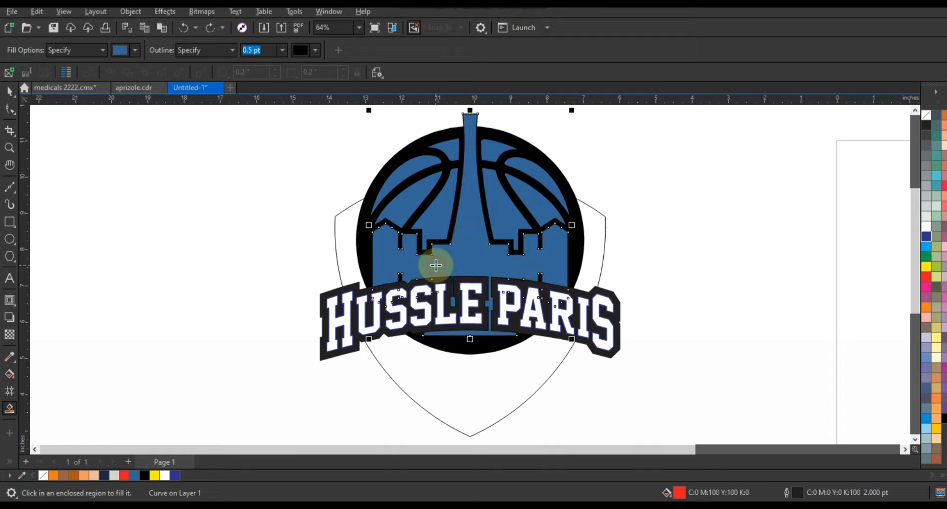
left_click(10, 90)
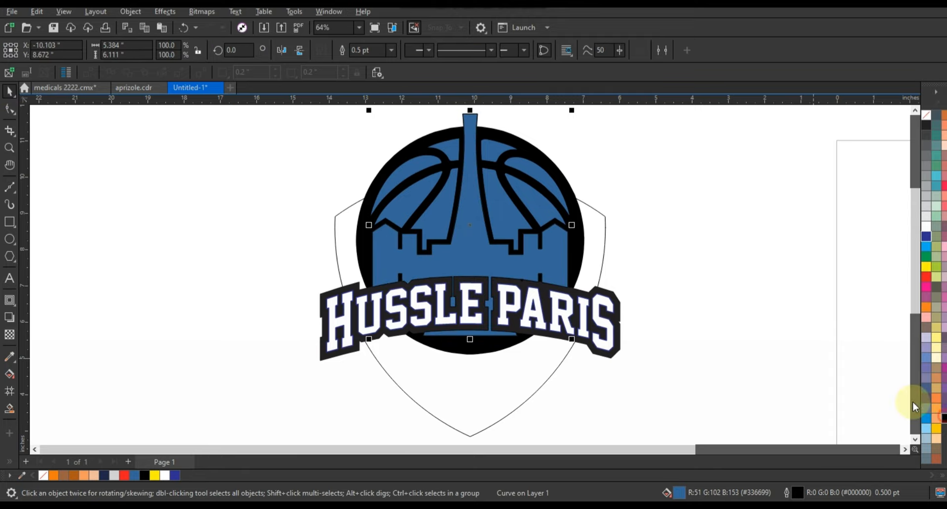
left_click(942, 418)
left_click(705, 318)
- Fill the contour shape behind the HUSSLE PARIS lettering with black
left_click(546, 265)
left_click(680, 269)
left_click_drag(661, 226, 414, 340)
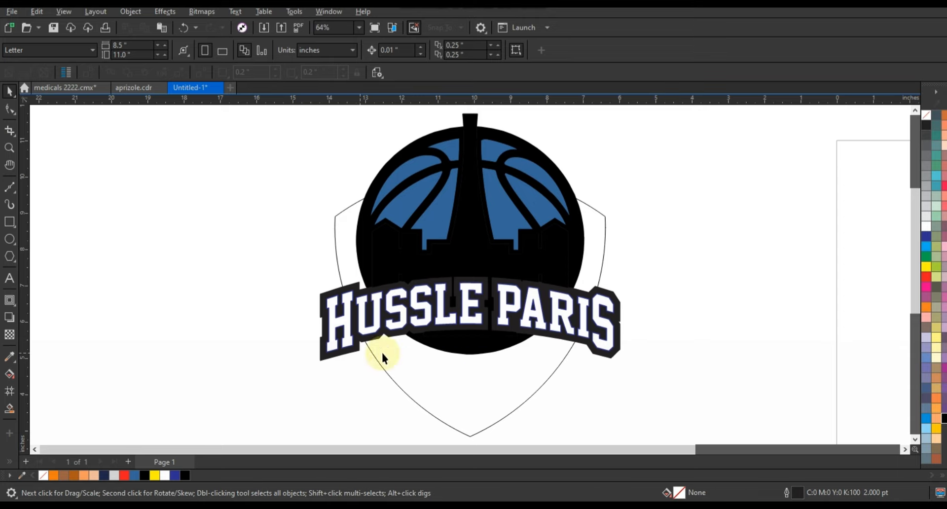
left_click(617, 296)
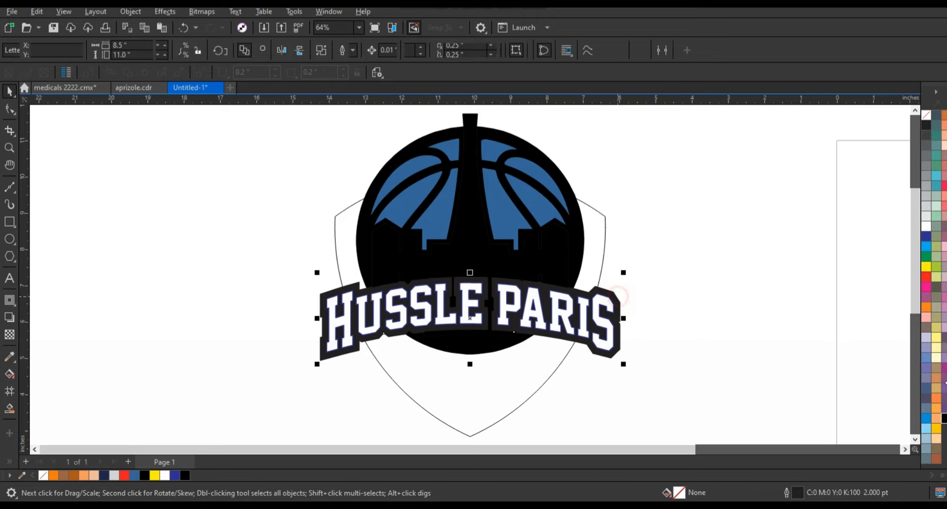
left_click(718, 312)
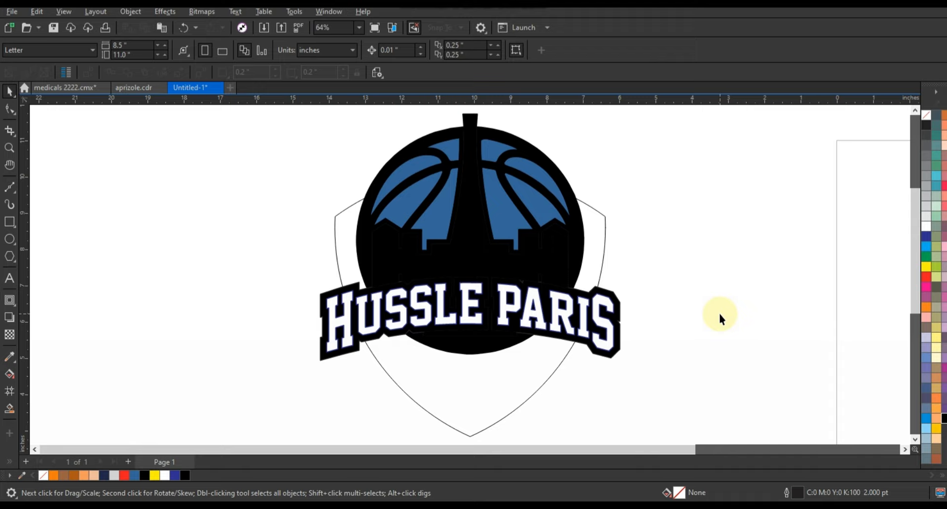
- Give the black tower shape a white outline
left_click(470, 256)
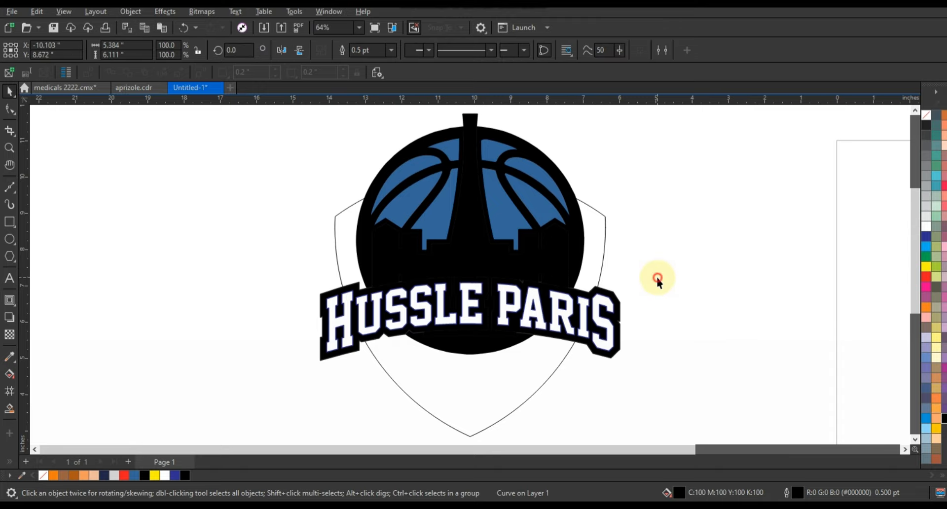
left_click(545, 261)
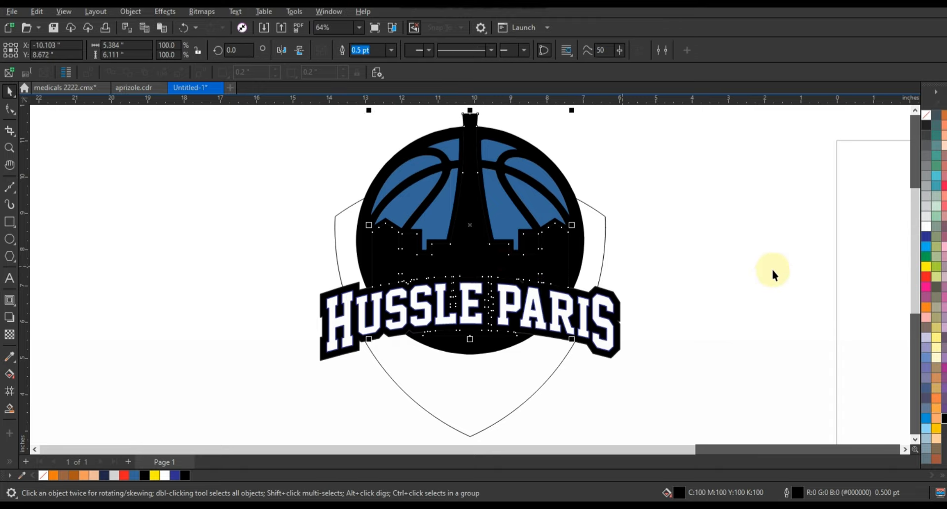
right_click(925, 225)
left_click(902, 236)
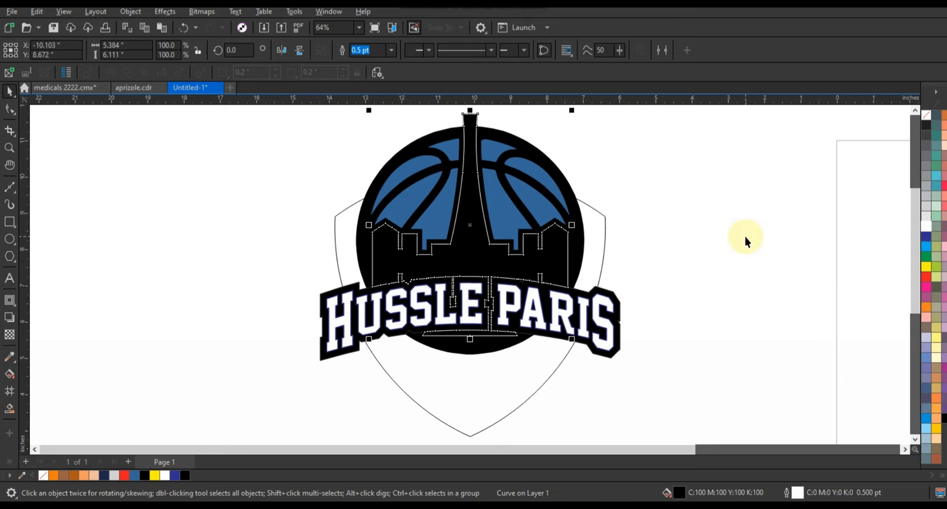
left_click(745, 237)
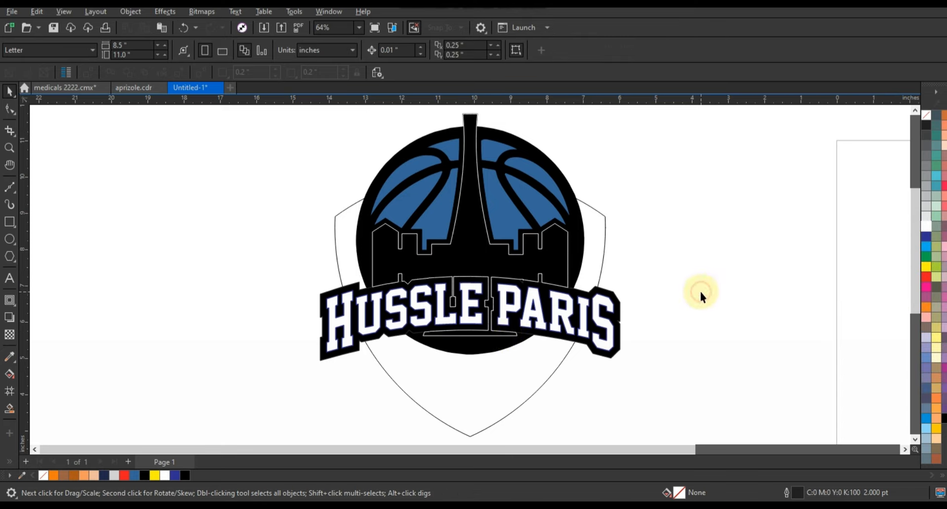
- Fill the shield and the basketball's black base shape with dark navy (#20264A)
left_click(589, 211)
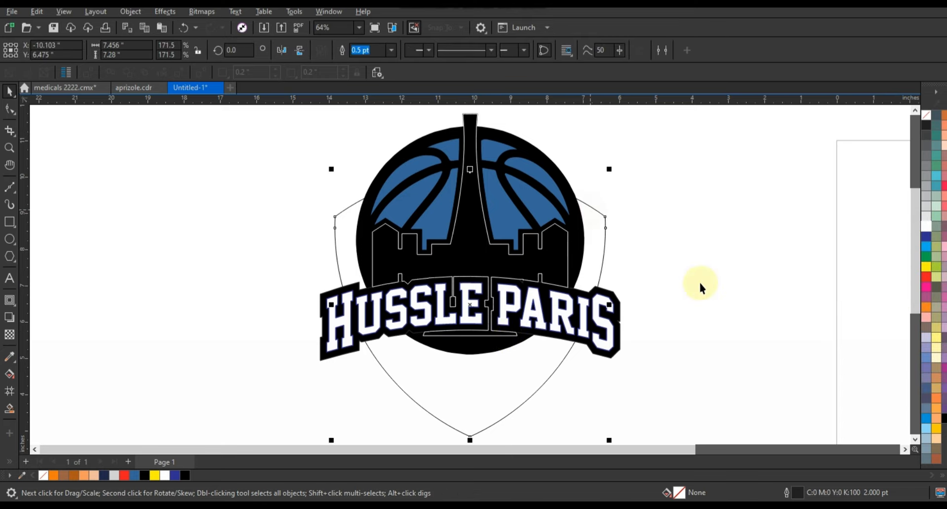
left_click(103, 474)
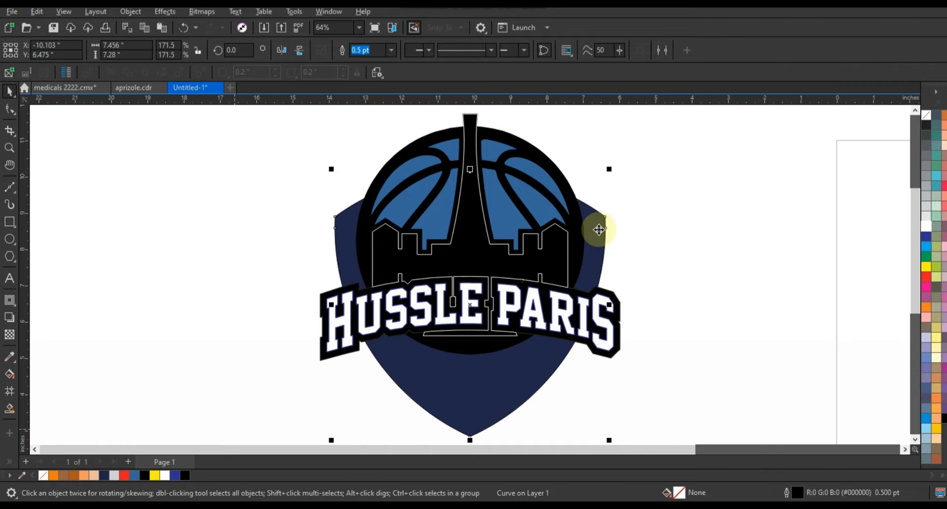
left_click(577, 233)
left_click(103, 475)
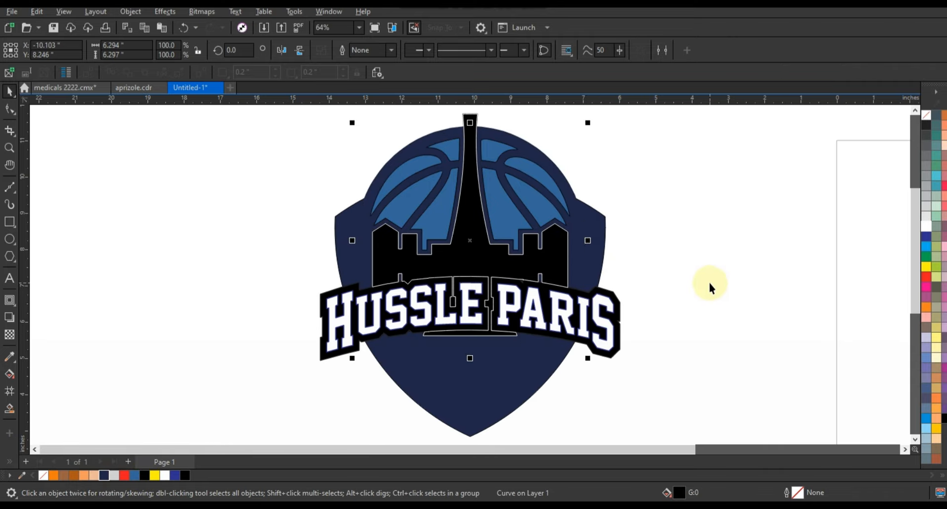
- Fill the tower shape with dark navy (#20264A) and remove its white outline
left_click(542, 264)
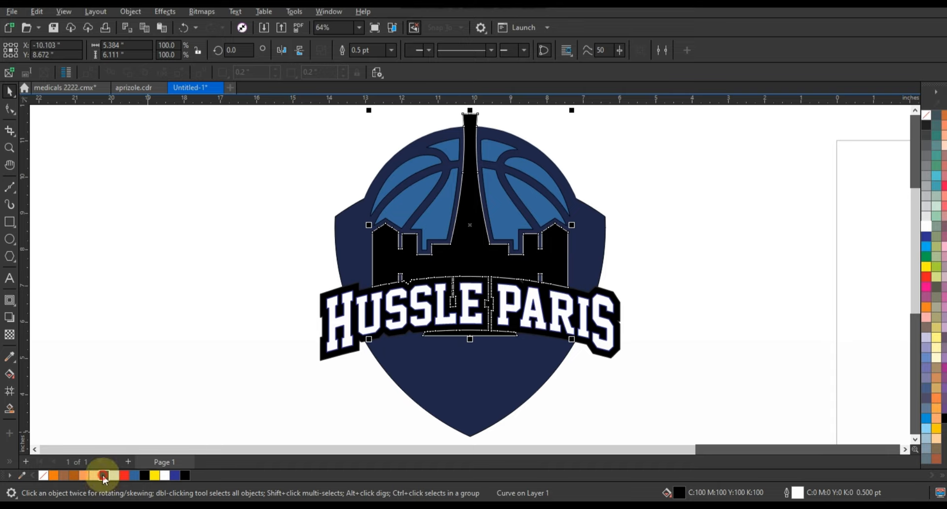
left_click(104, 475)
left_click(165, 331)
left_click(477, 259)
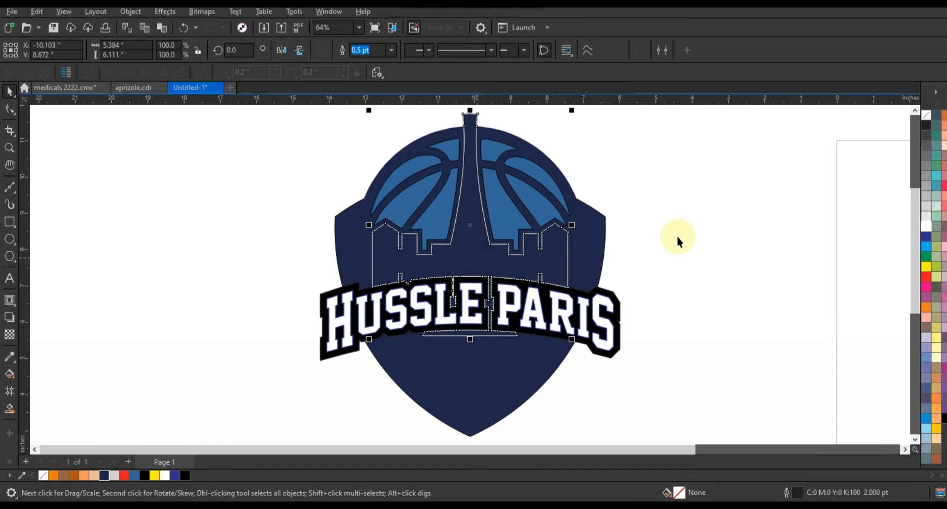
right_click(926, 115)
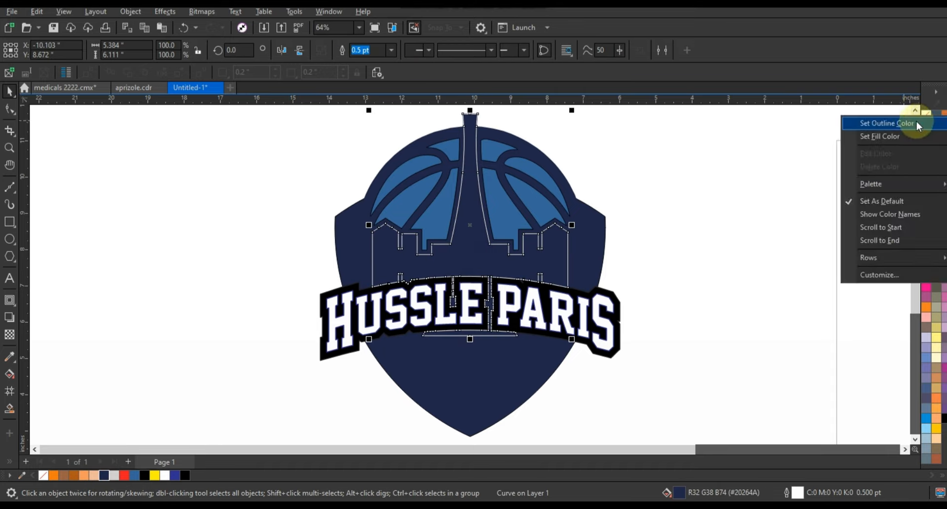
left_click(916, 122)
left_click(760, 169)
left_click(542, 229)
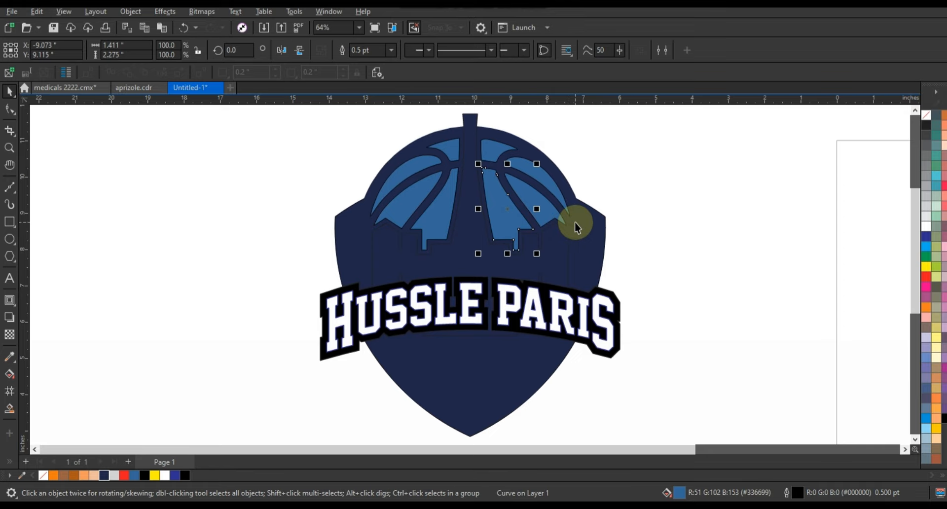
left_click(546, 205, "shift")
left_click(448, 149, "shift")
left_click(423, 185, "shift")
left_click(443, 220, "shift")
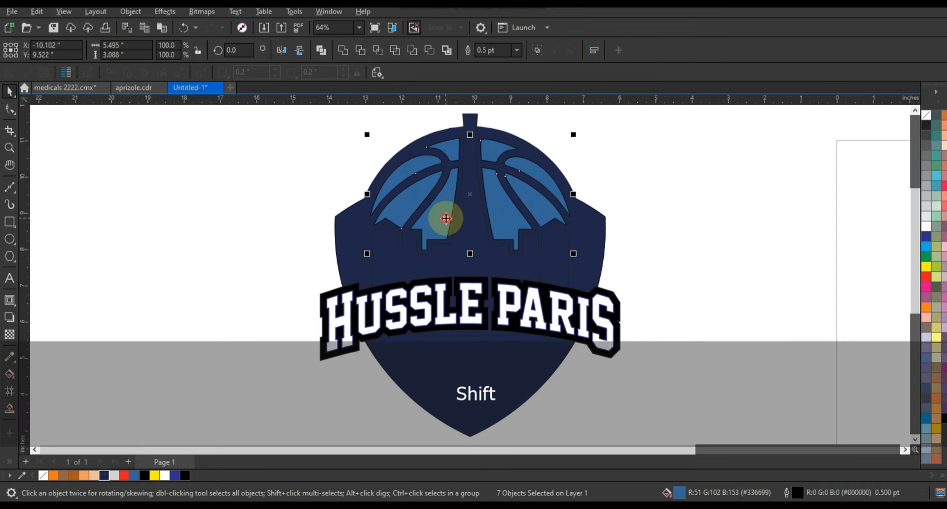
left_click(692, 210)
- Fill the four inner basketball panels on both sides of the tower with orange (#F07C0F)
left_click(460, 211)
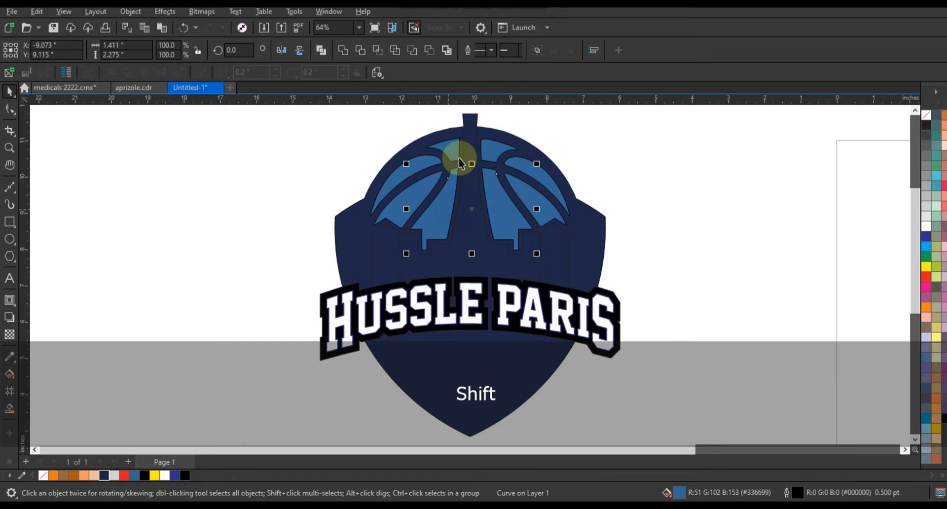
left_click(482, 143, "shift")
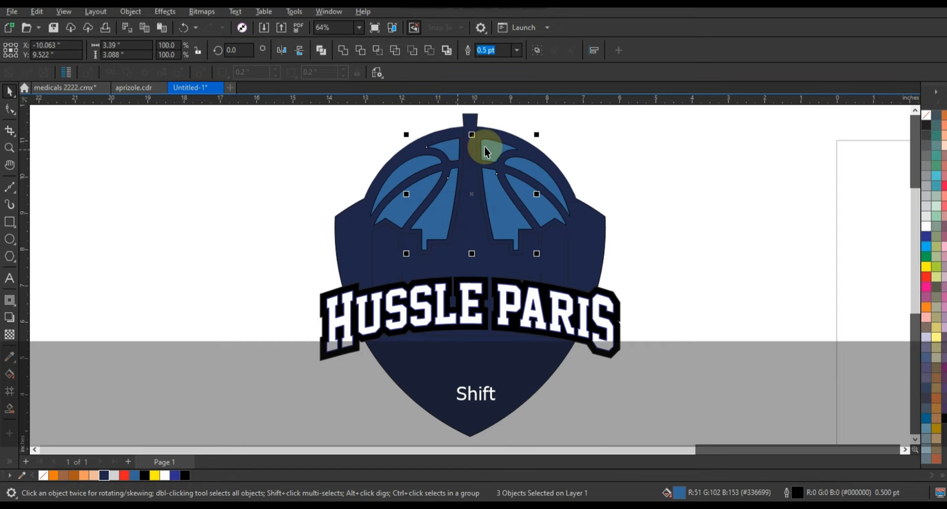
left_click(64, 473)
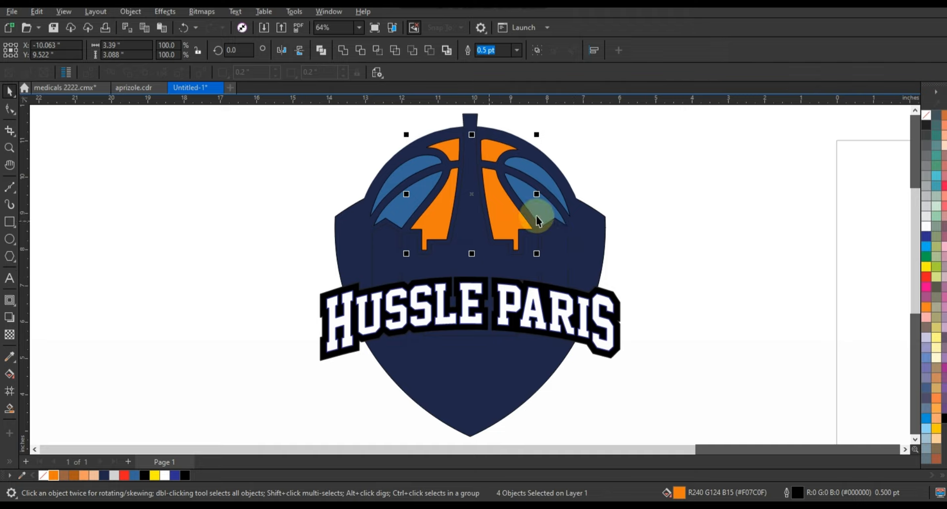
- Fill the two outer basketball panels right of the tower with light orange
left_click(537, 220)
left_click(535, 173, "shift")
left_click(83, 475)
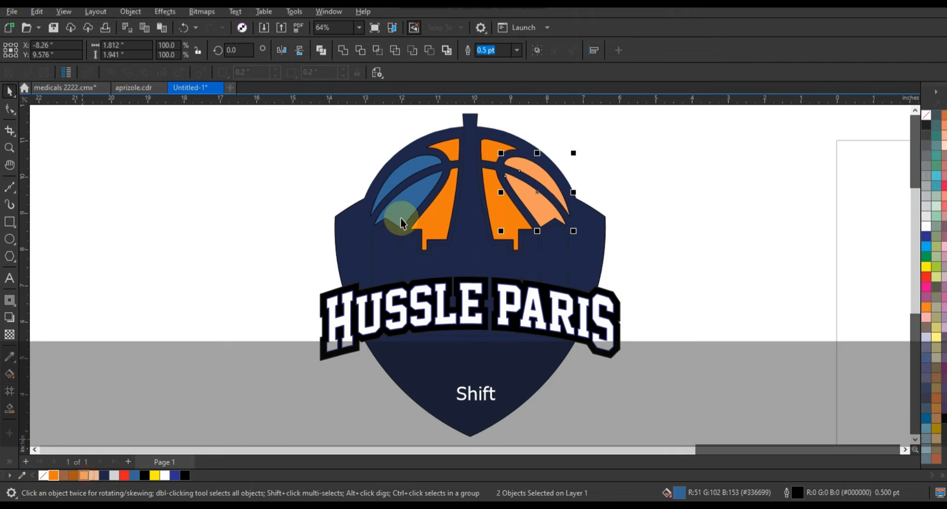
- Fill the two outer basketball panels left of the tower with light orange
left_click(400, 222)
left_click(405, 170, "shift")
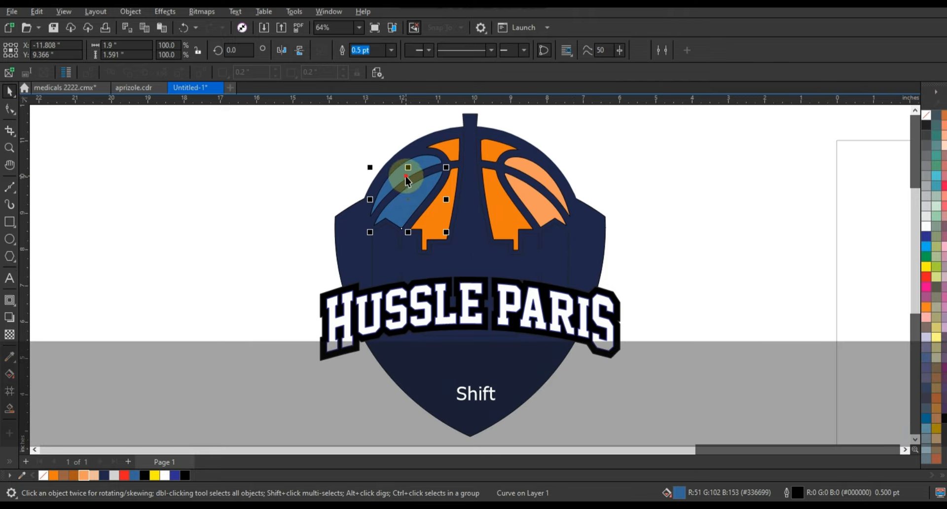
left_click(83, 475)
- Remove the outline from all the orange basketball panels
mouse_move(668, 123)
left_mouse_down()
mouse_move(638, 159)
mouse_move(312, 269)
left_mouse_up()
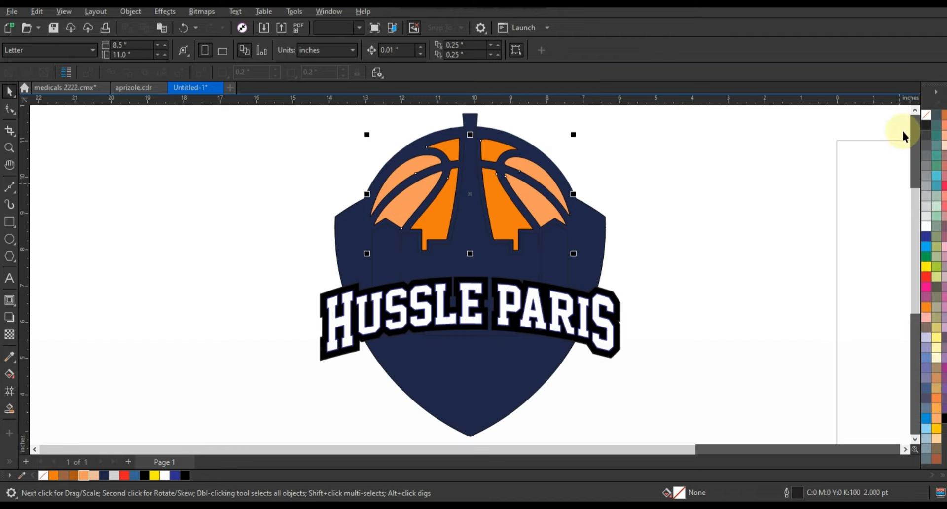
right_click(925, 116)
left_click(909, 125)
left_click(741, 201)
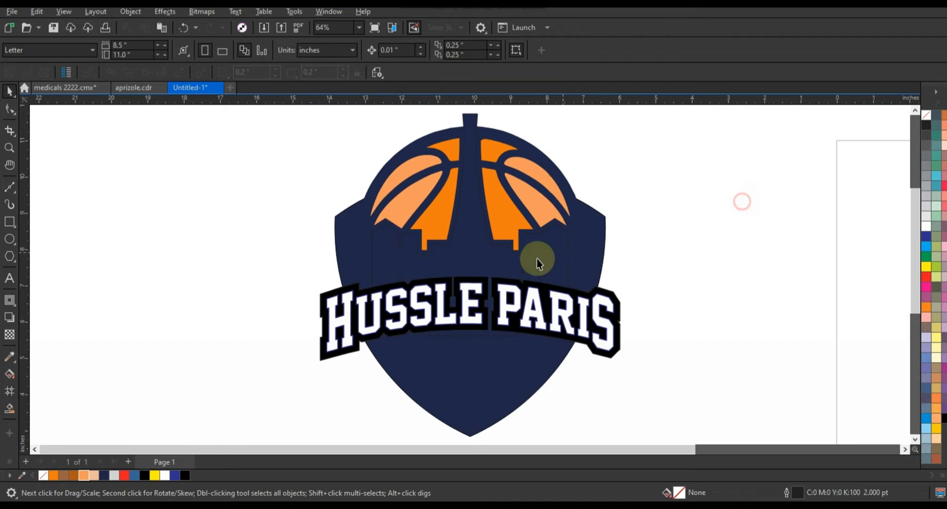
- Give the navy tower and skyline shape a white outline
left_click(517, 264)
right_click(926, 227)
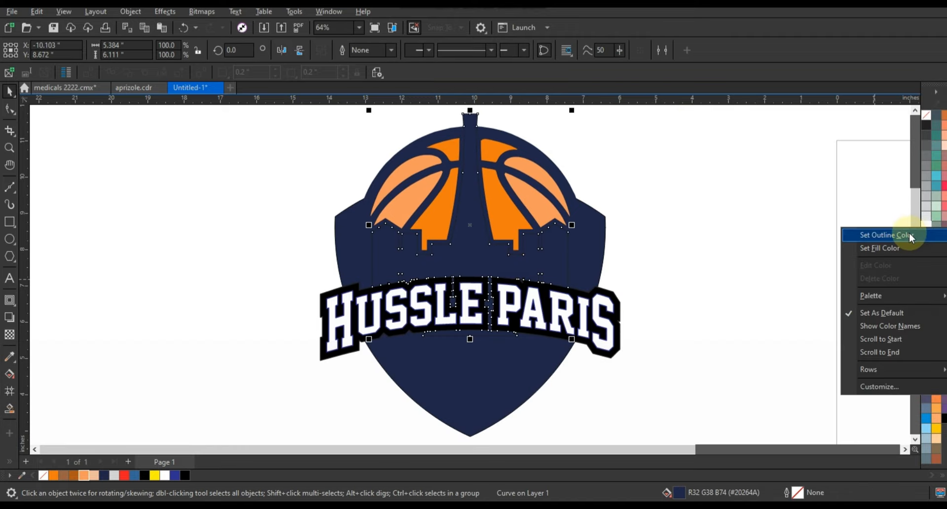
left_click(909, 235)
left_click_drag(481, 261, 482, 264)
- Draw a five-sided polygon beside the logo and reshape it into a star about 3.05 by 2.9 inches
left_click_drag(156, 221, 187, 270)
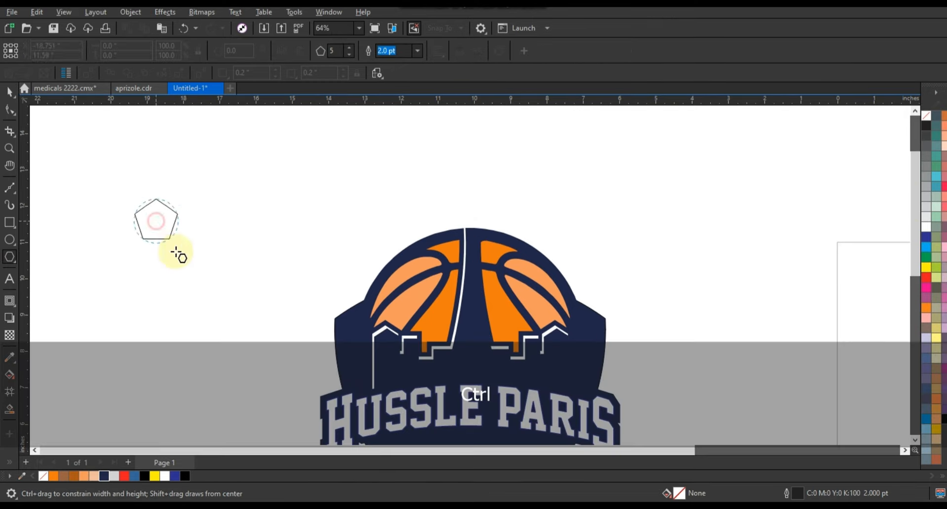
left_click(10, 110)
mouse_move(129, 178)
left_mouse_down()
mouse_move(137, 202)
mouse_move(156, 179)
mouse_move(160, 190)
left_mouse_up()
- Add a one-step inside contour of about 0.34 inches to the star and break it apart into a separate inner star
left_click(10, 300)
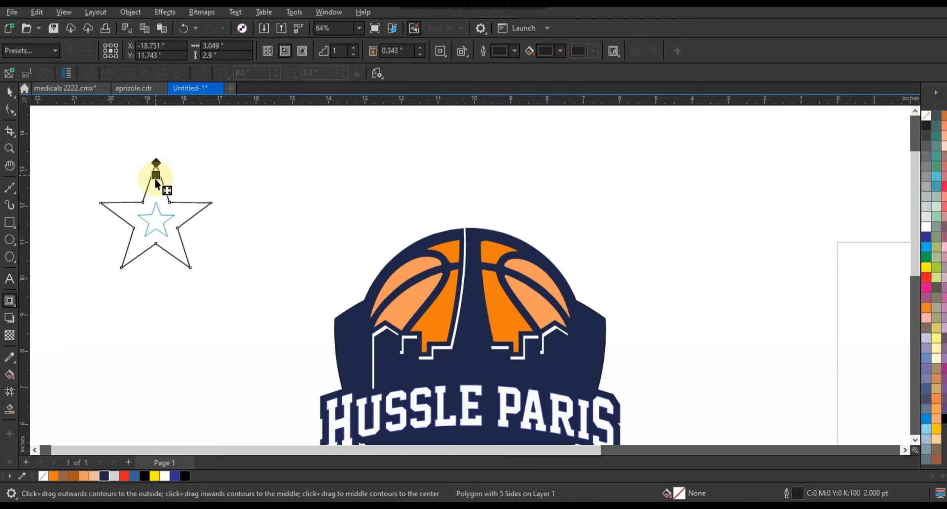
left_click(10, 91)
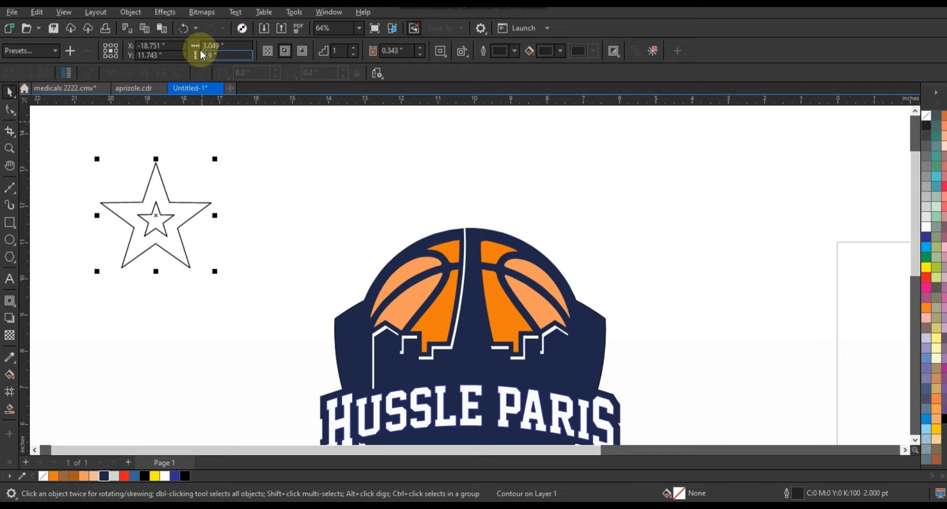
left_click(140, 12)
left_click(310, 204)
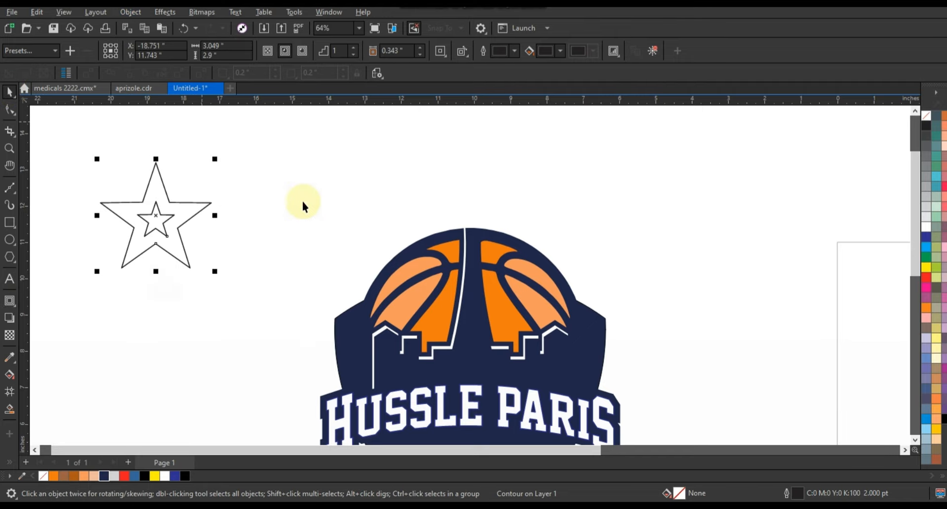
- Fill the inner star with white and the outer star with dark navy (#20264A)
left_click(152, 224)
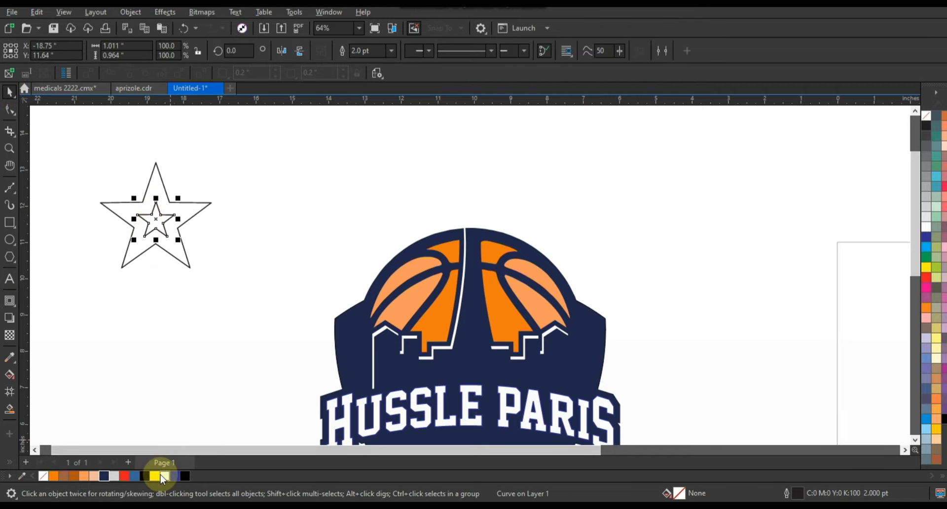
left_click(180, 307)
left_click(189, 267)
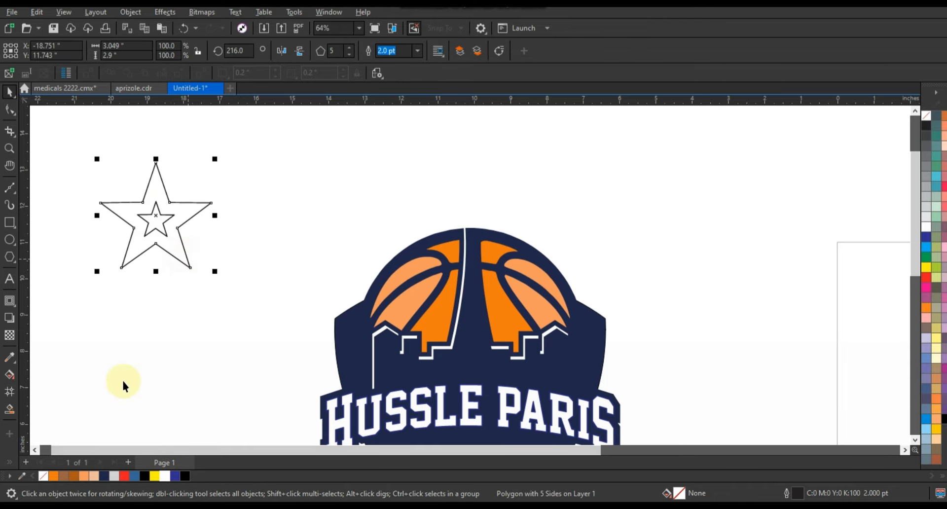
left_click(106, 475)
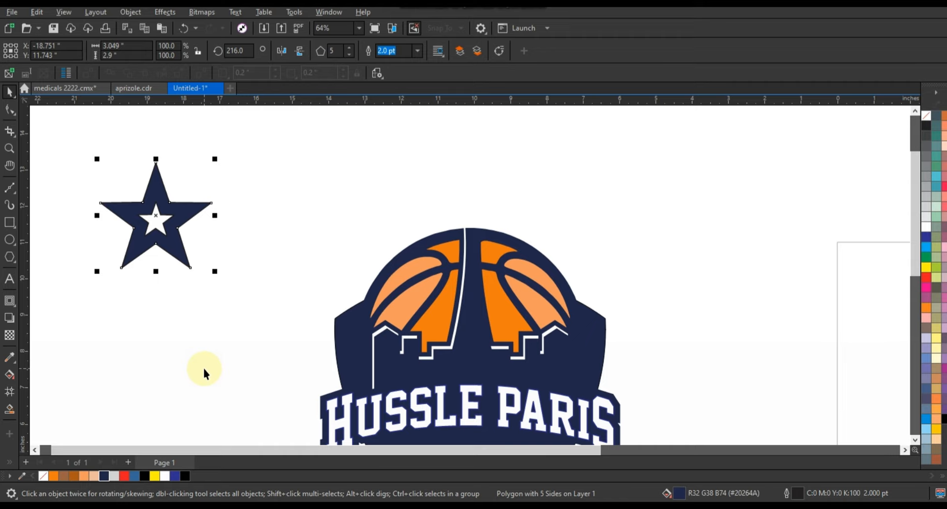
- Place both stars together on the tower's tip above the basketball and scale them to about 1.67 inches wide
left_click(173, 256, "shift")
left_click(158, 227, "shift")
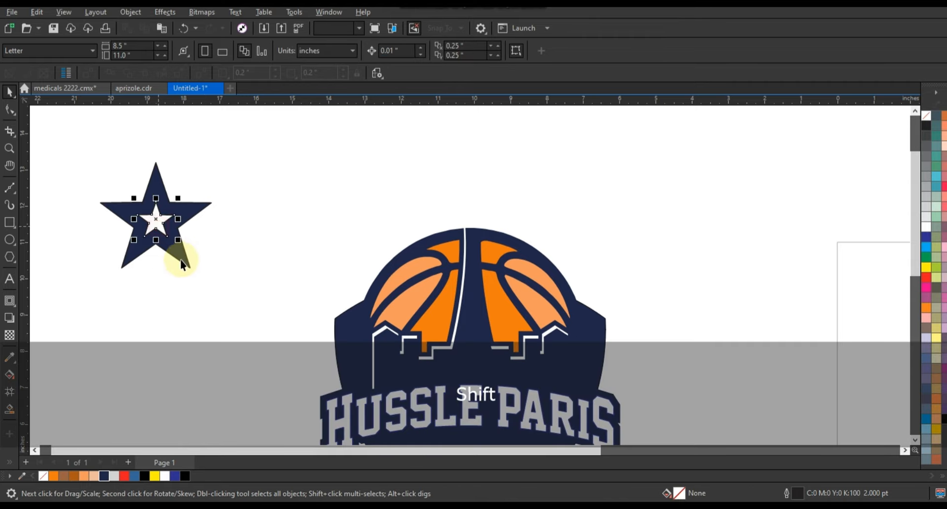
left_click(181, 259, "shift")
left_click_drag(214, 272, 176, 235)
left_click_drag(467, 224, 467, 223)
left_click_drag(492, 241, 504, 254)
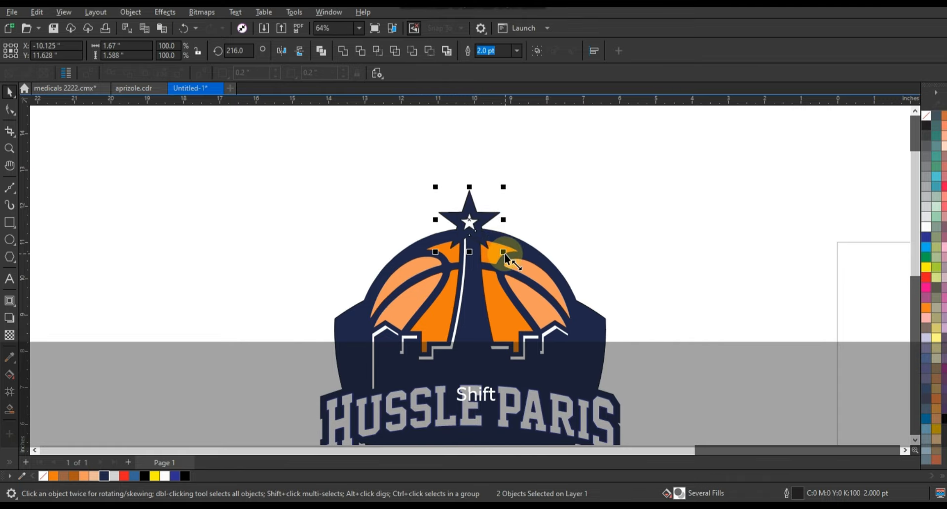
- Remove the outlines from the two stars at the top of the tower
left_click(483, 228, "shift")
left_click(472, 223, "shift")
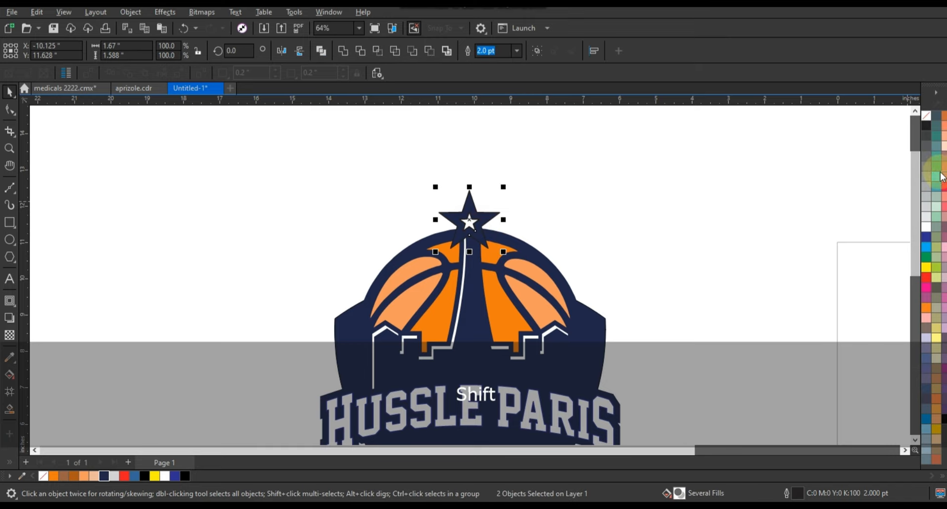
right_click(926, 117)
left_click(915, 126)
left_click(669, 187)
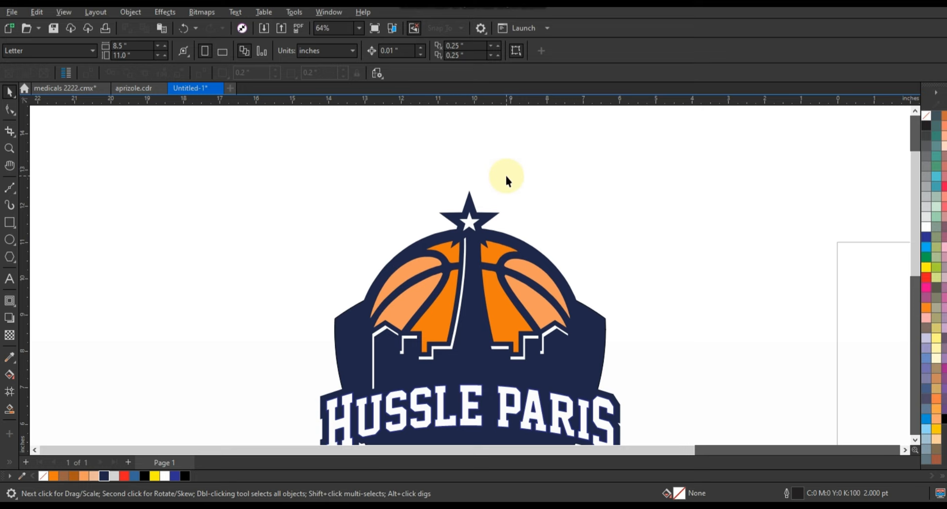
- Draw a closed three-point panel about 0.65 by 2.13 inches inside the shield's upper left edge
scroll(505, 174, "down", 2)
key("Escape")
left_click_drag(623, 381, 625, 381)
key("shift+F2")
key("Escape")
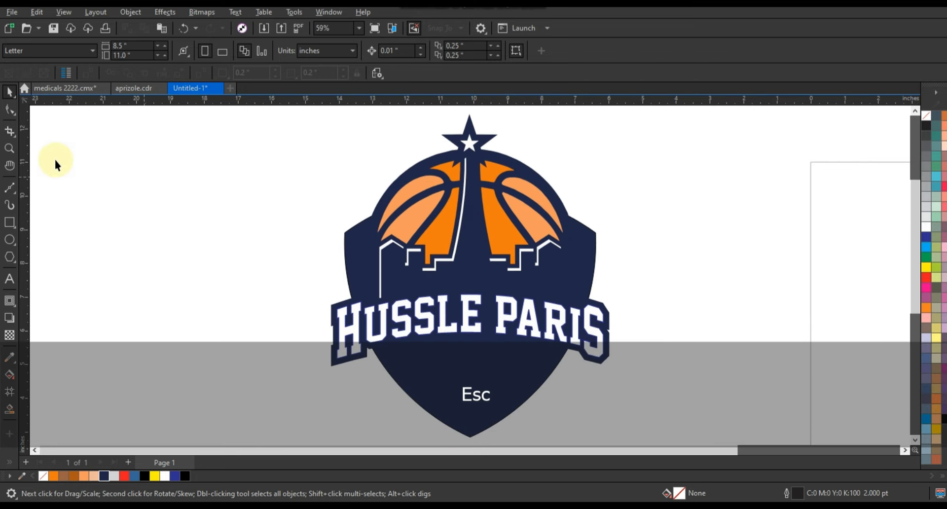
left_click_drag(268, 178, 626, 318)
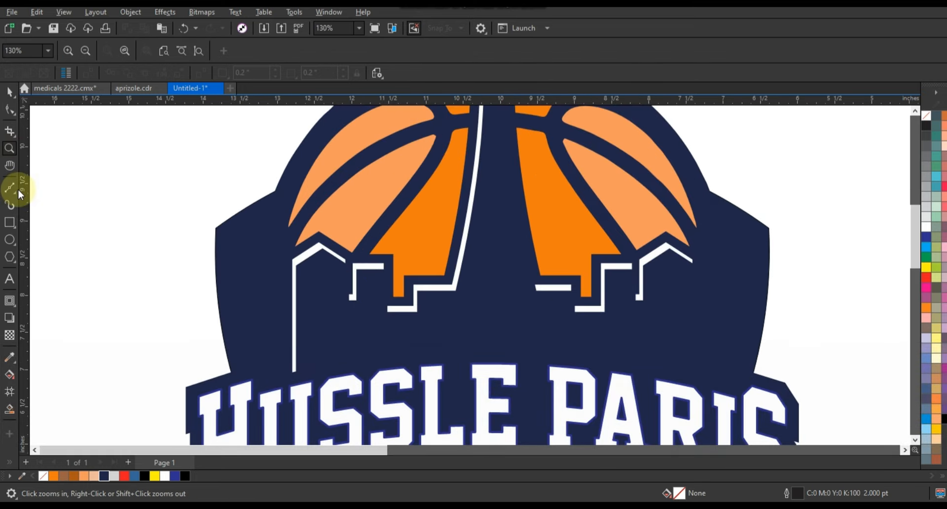
left_click(17, 198)
left_click(53, 201)
left_click(270, 207)
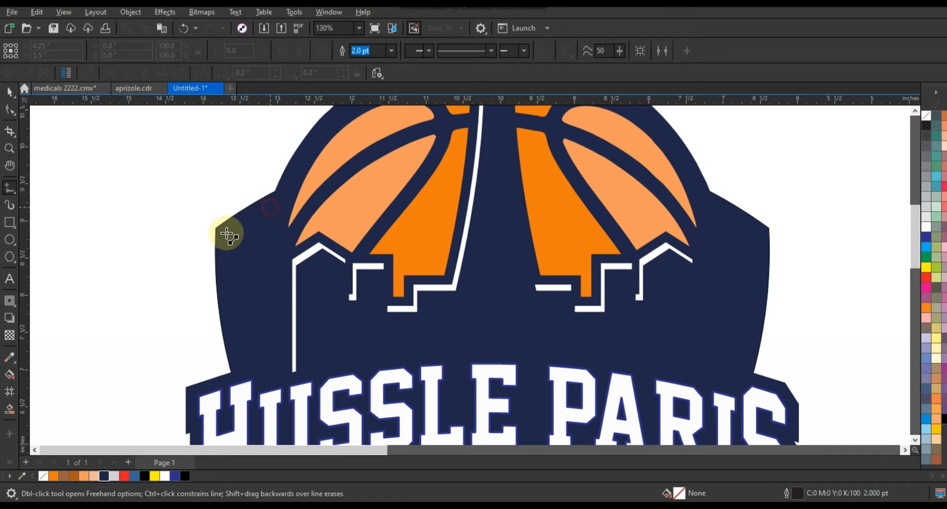
double_click(222, 236)
double_click(241, 365)
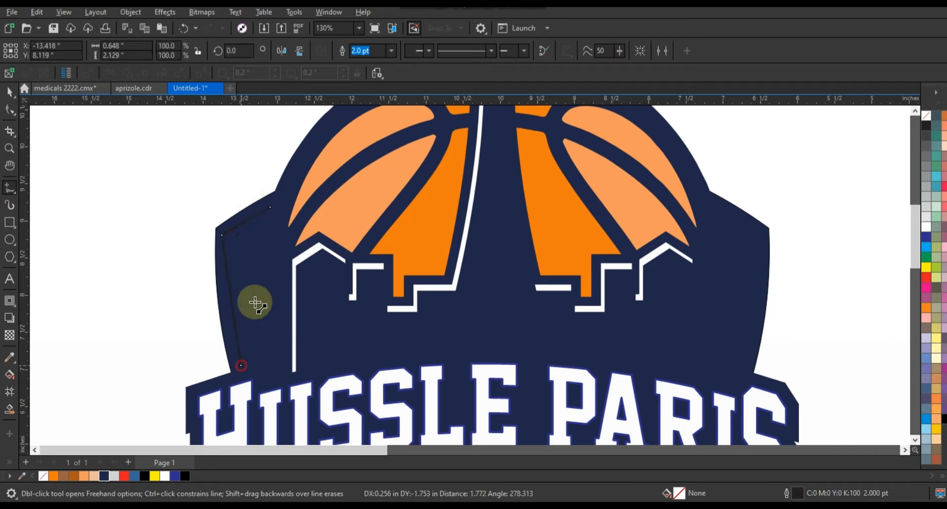
left_click(273, 206)
- Convert the new panel's edges to curves and bend its two long sides to follow the shield's contour
left_click(10, 109)
left_click_drag(106, 159, 317, 371)
left_click(172, 50)
left_click(228, 309)
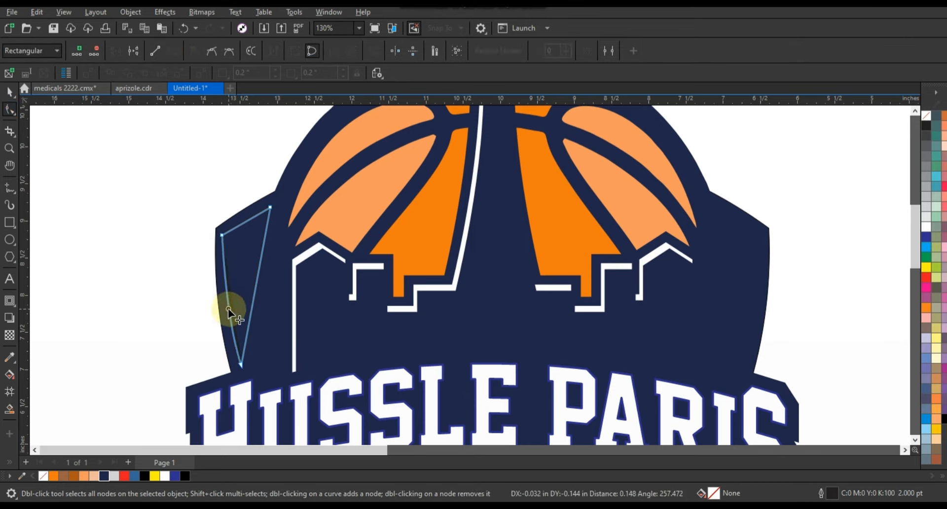
mouse_move(257, 277)
left_mouse_down()
mouse_move(242, 262)
mouse_move(248, 268)
left_mouse_up()
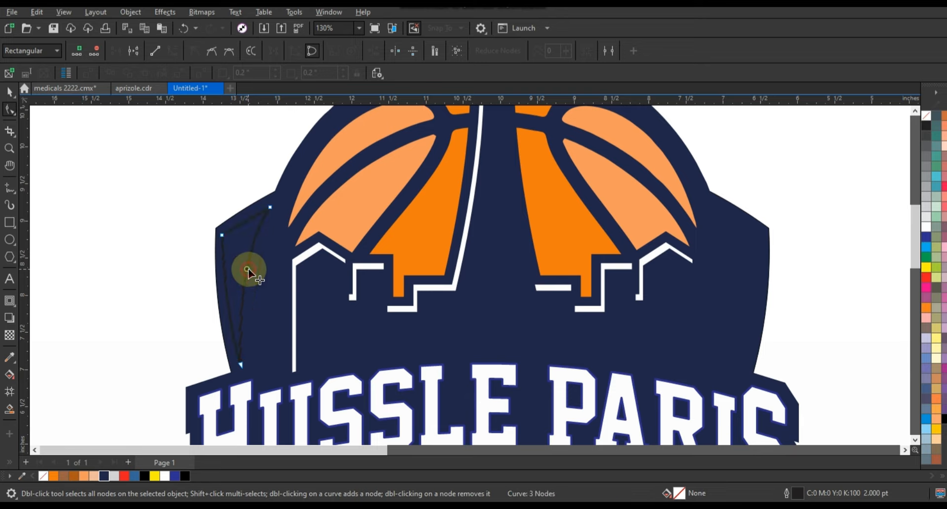
- Fill the curved panel with light grey (#D3D3D3) and place a mirrored copy on the shield's right side
left_click(10, 91)
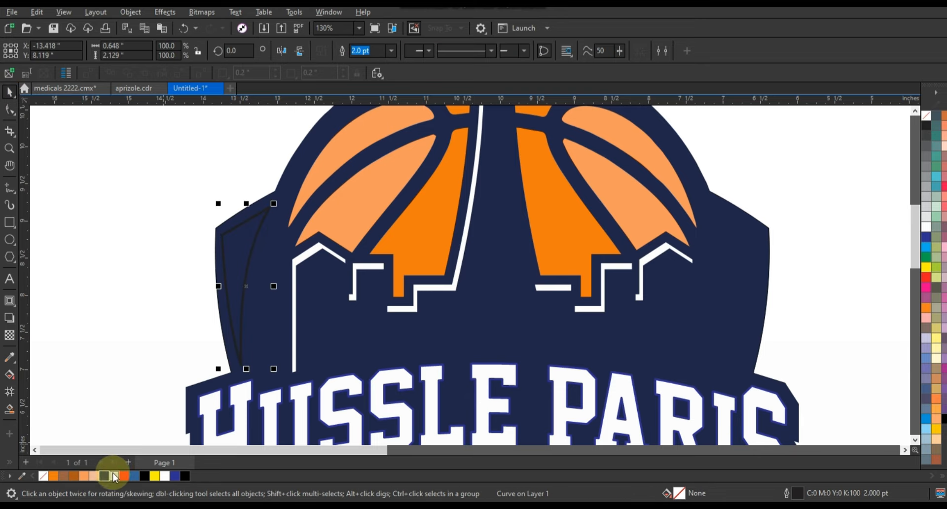
left_click(114, 476)
left_click_drag(218, 287, 745, 285)
key("ctrl+z")
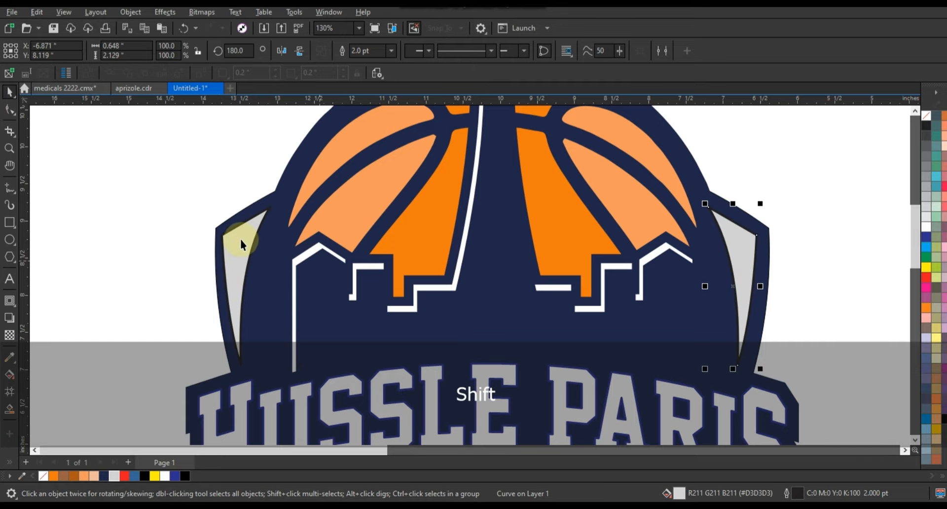
- Join the two grey side panels into one object and centre it horizontally on the shield
left_click(239, 239, "shift")
left_click(346, 53)
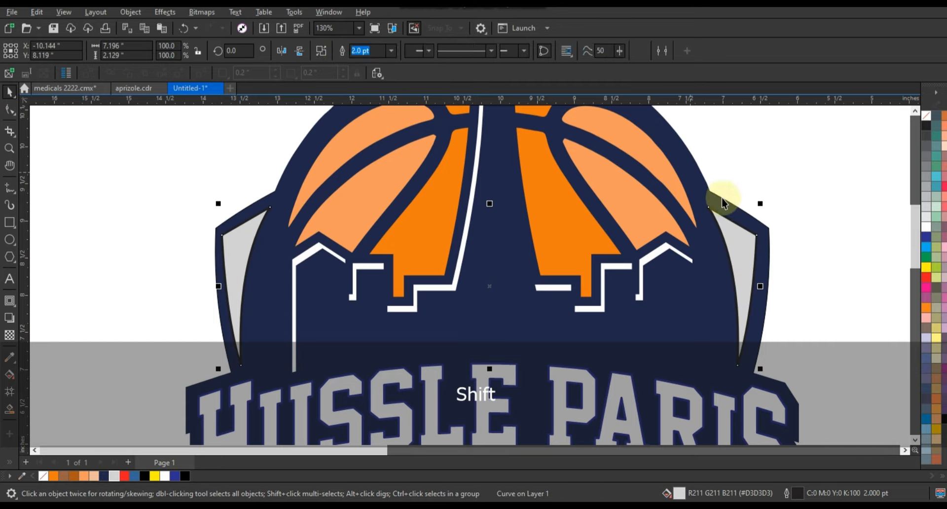
key("c")
left_click(749, 237)
- Remove the outline from the grey side panels
right_click(925, 117)
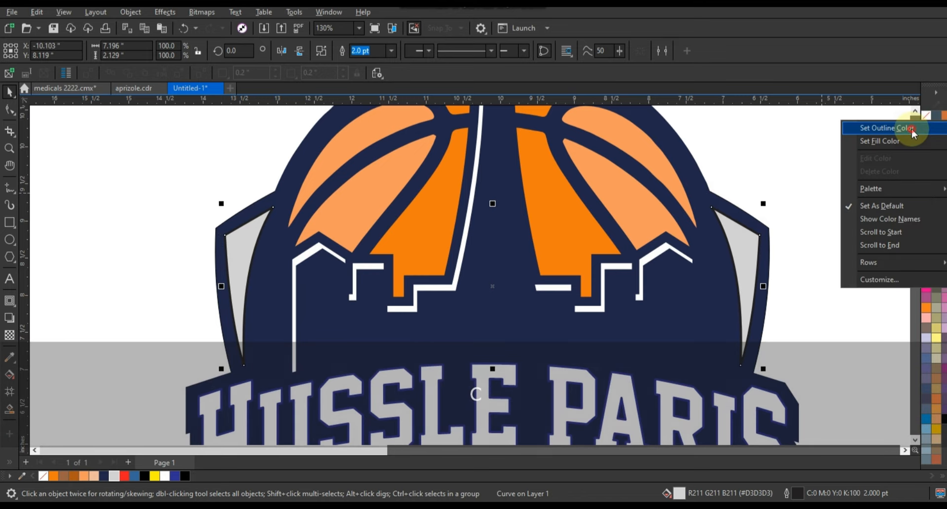
left_click(911, 130)
left_click(836, 149)
- Enlarge the HUSSLE PARIS lettering together with its navy backing to about 8.53 inches wide
key("F3")
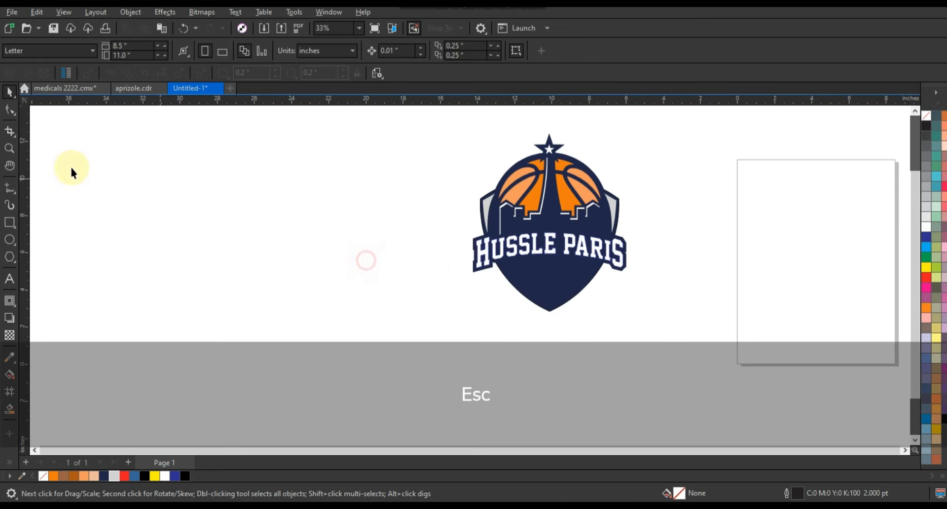
left_click(9, 147)
left_click_drag(433, 165, 734, 348)
left_click(10, 91)
left_click_drag(169, 208, 620, 352)
key("ctrl")
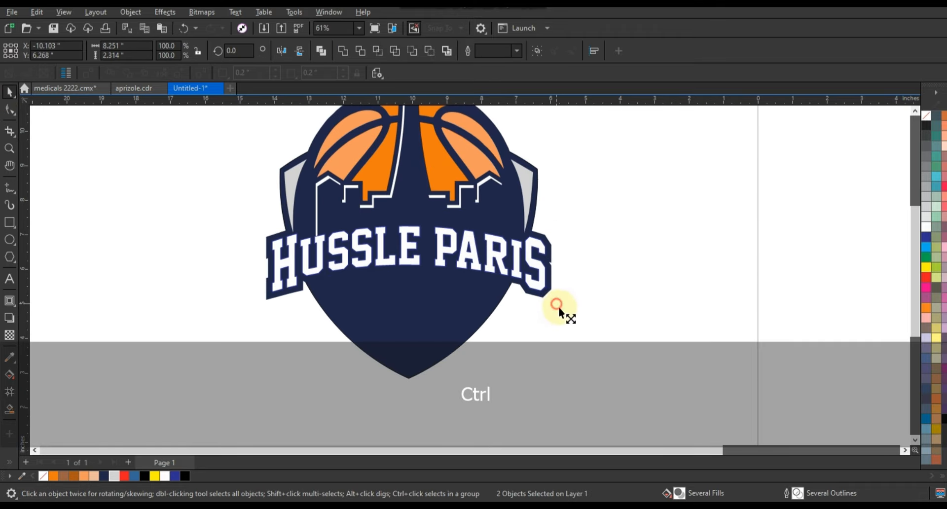
left_click_drag(558, 307, 560, 309)
- Extrude the navy backing of the HUSSLE PARIS lettering straight down towards the shield's lower half
left_click(279, 292)
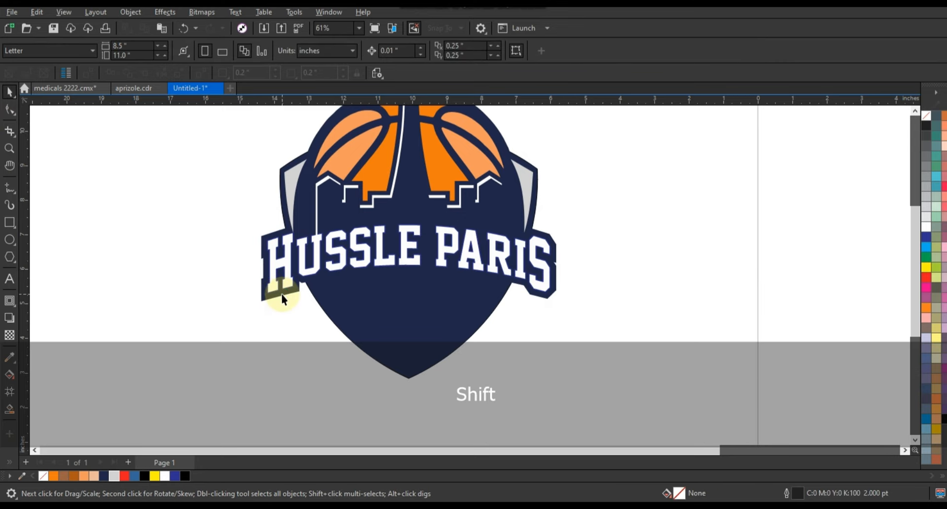
left_click(10, 314)
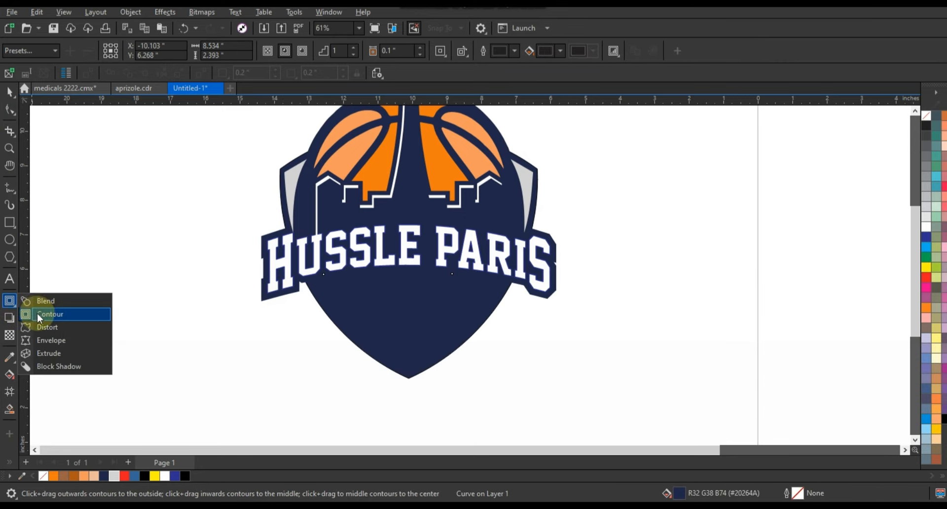
left_click(43, 313)
left_click_drag(410, 271, 407, 317)
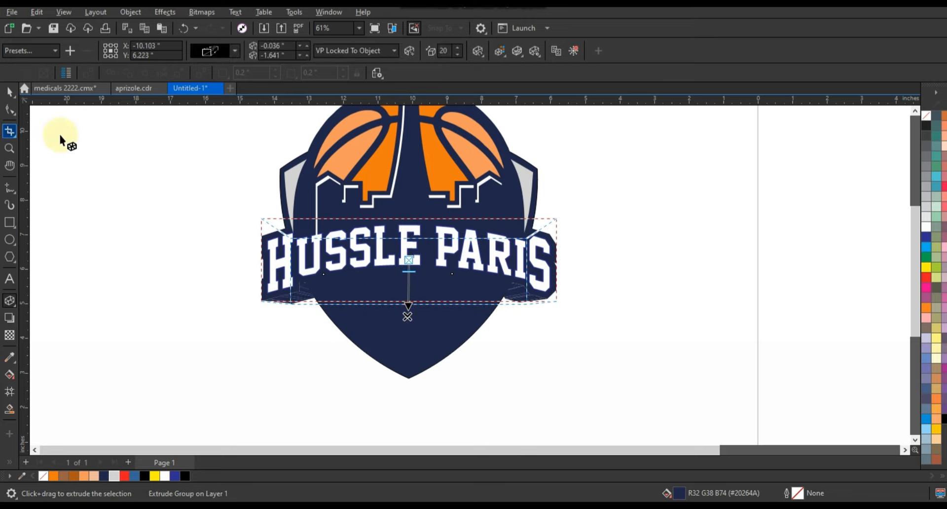
- Break the extrude group of the lettering's navy backing apart into separate objects
left_click(10, 91)
left_click(121, 18)
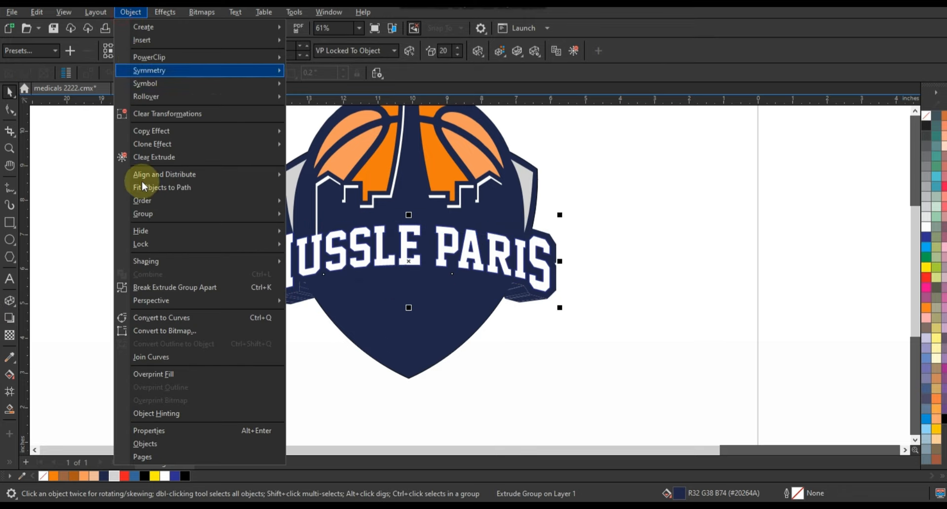
left_click(137, 318)
left_click(299, 300)
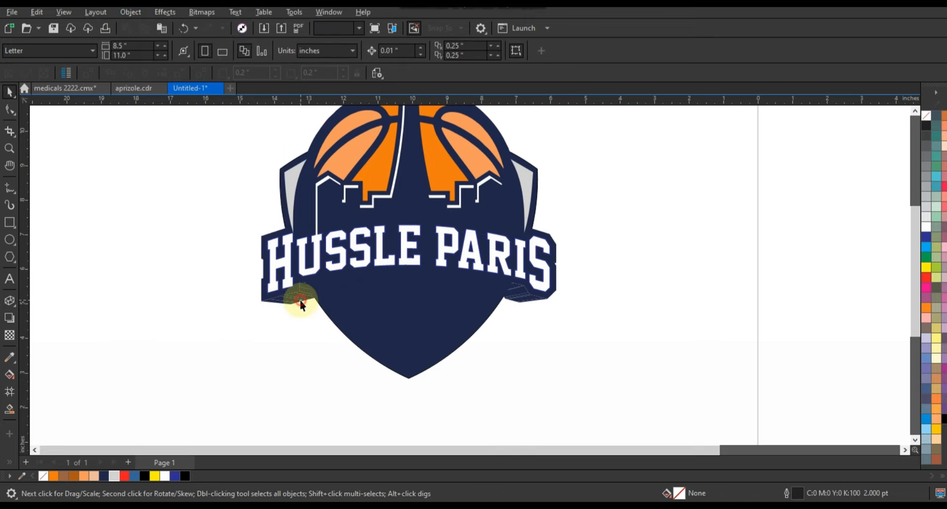
right_click(929, 114)
left_click(705, 120)
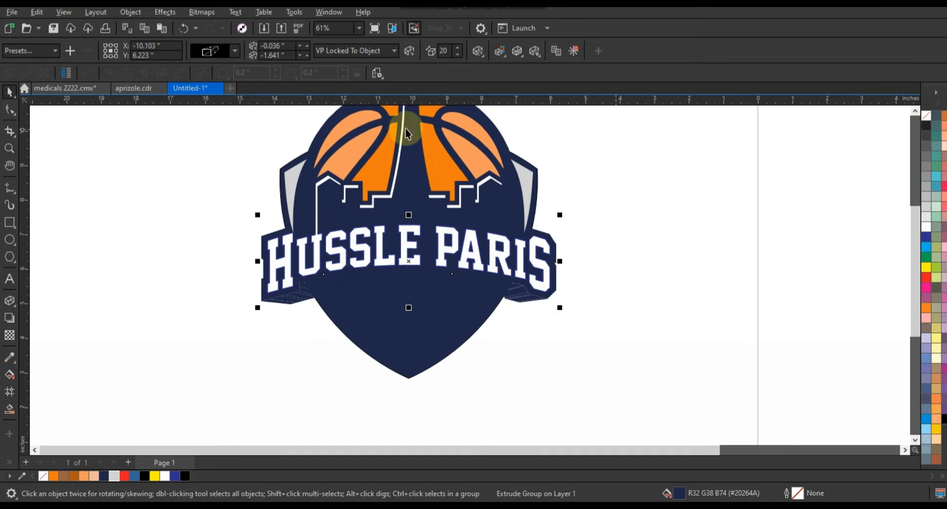
left_click(130, 12)
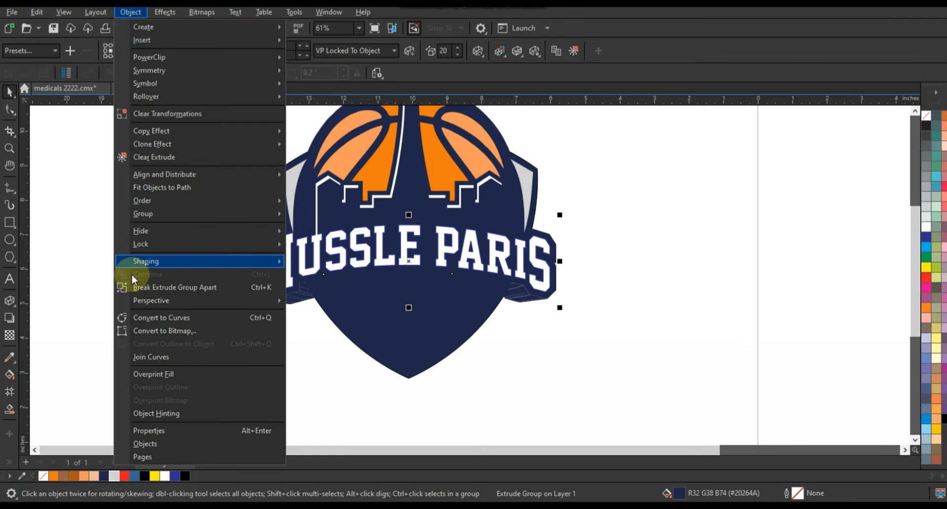
left_click(132, 287)
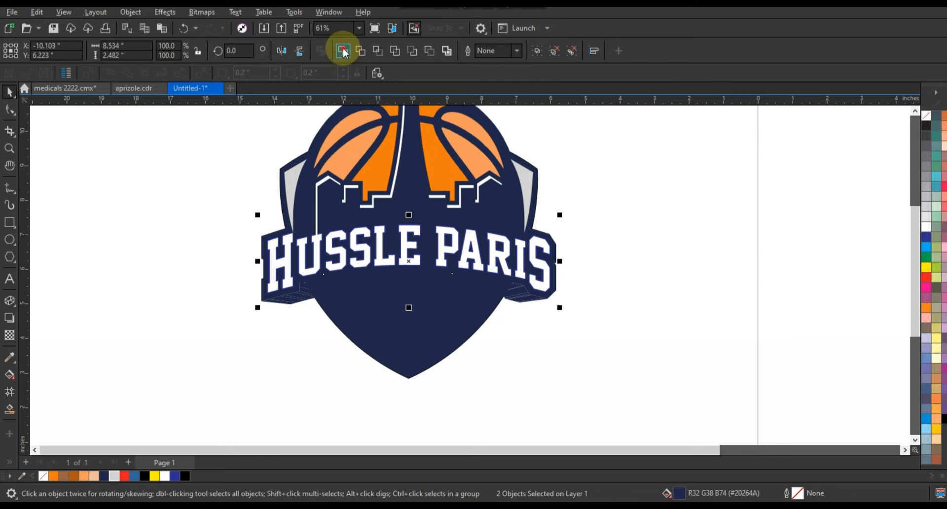
- Draw a closed three-point shape about 2.38 by 2.16 inches along the shield's lower left edge, starting at the bottom tip
left_click(646, 287)
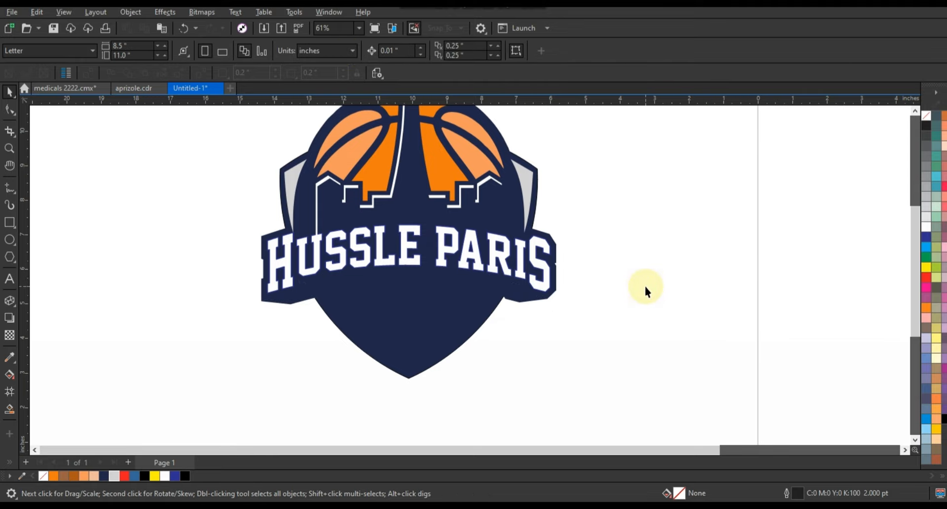
left_click(11, 148)
mouse_move(190, 196)
left_mouse_down()
mouse_move(518, 395)
mouse_move(633, 410)
left_mouse_up()
left_click(10, 189)
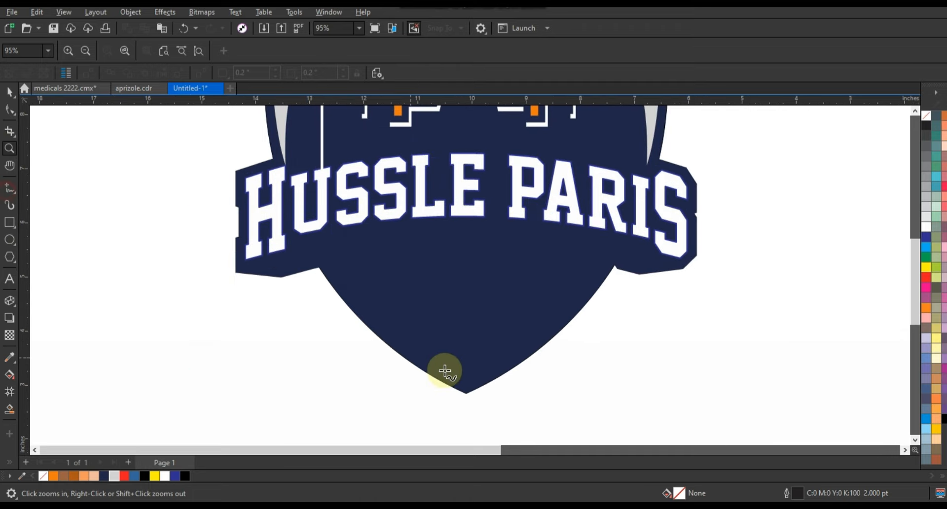
left_click(465, 386)
double_click(465, 348, "ctrl")
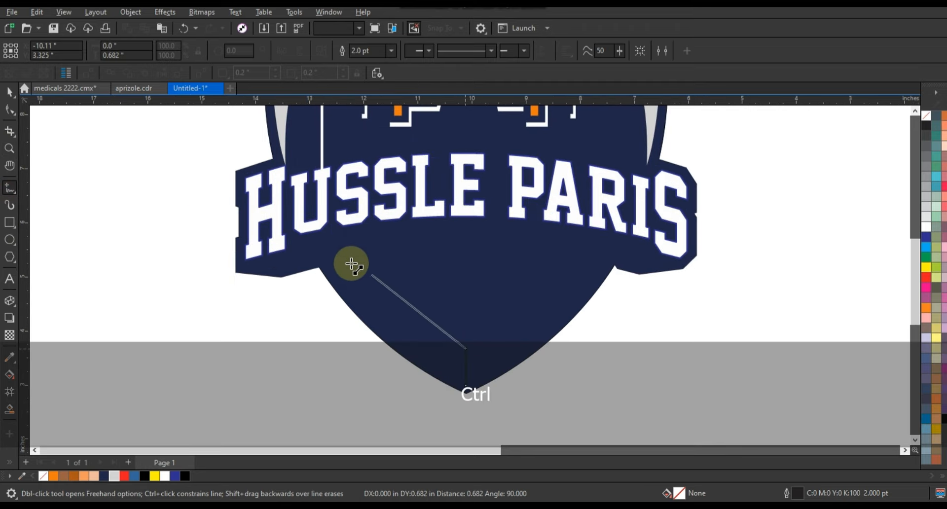
double_click(337, 270)
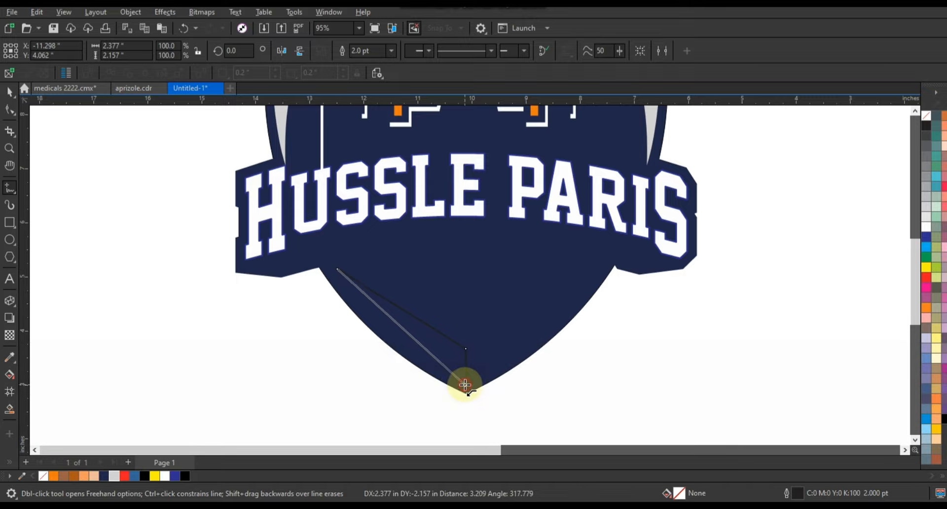
left_click(465, 385)
- Bend the shape's two long edges into curves that follow the shield's lower edge and fill it with orange
left_click_drag(192, 184, 500, 387)
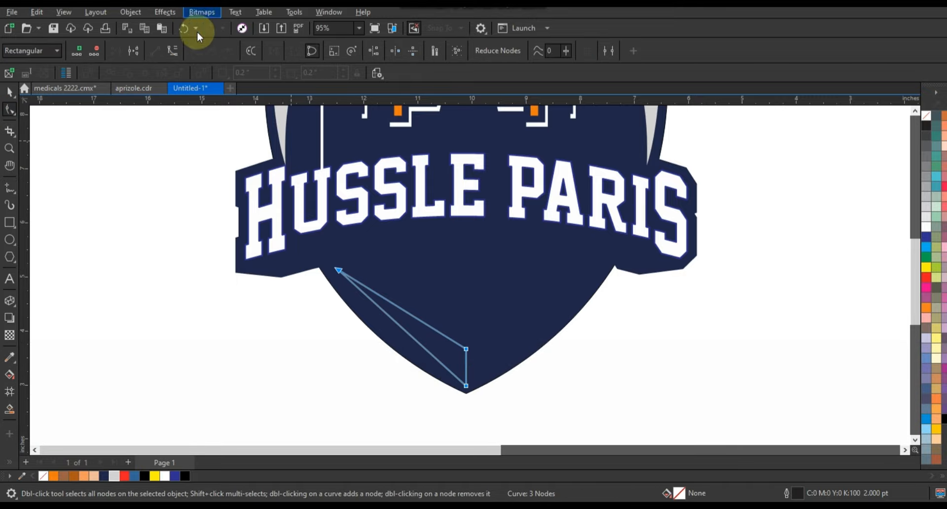
mouse_move(398, 323)
left_mouse_down()
mouse_move(389, 330)
mouse_move(408, 320)
left_mouse_up()
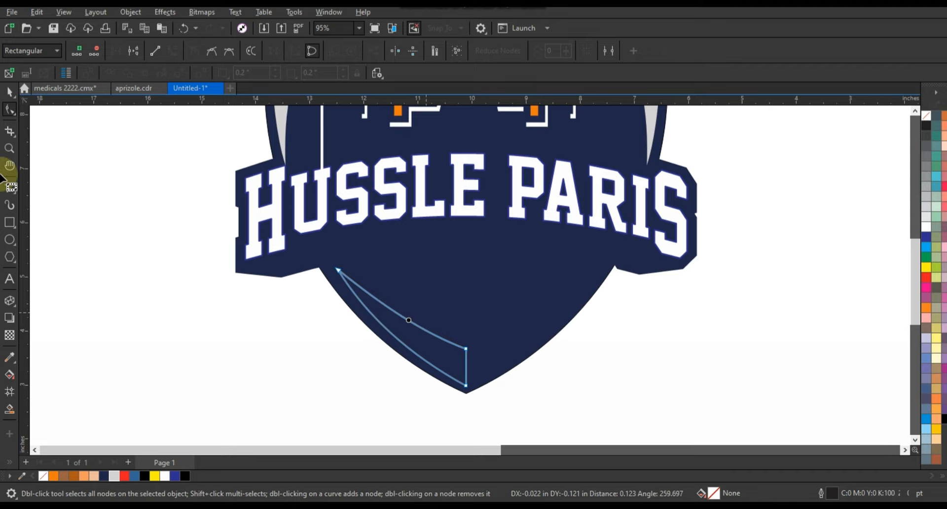
left_click(9, 92)
left_click(54, 476)
- Mirror a copy of the orange accent onto the shield's lower right side and fill the copy with dark orange-brown
left_click_drag(334, 329, 455, 362)
right_click(454, 363)
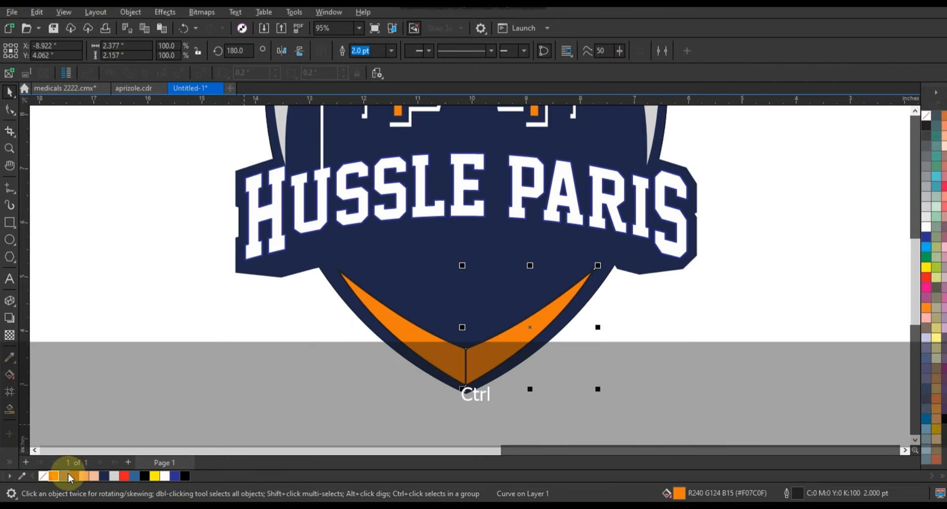
left_click(73, 476)
- Remove the outline from both orange accents at the shield's bottom tip
left_click(440, 348, "shift")
right_click(925, 116)
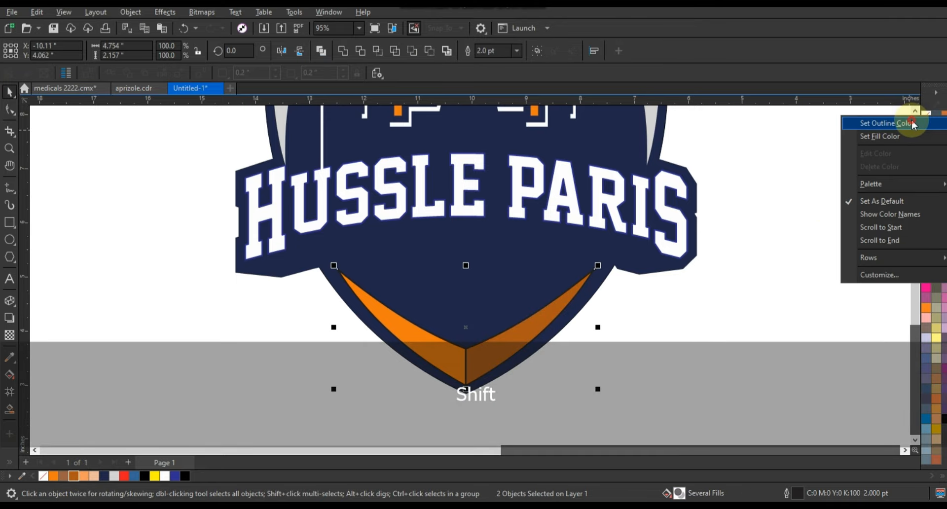
left_click(913, 125)
key("Escape")
scroll(594, 330, "down", 2)
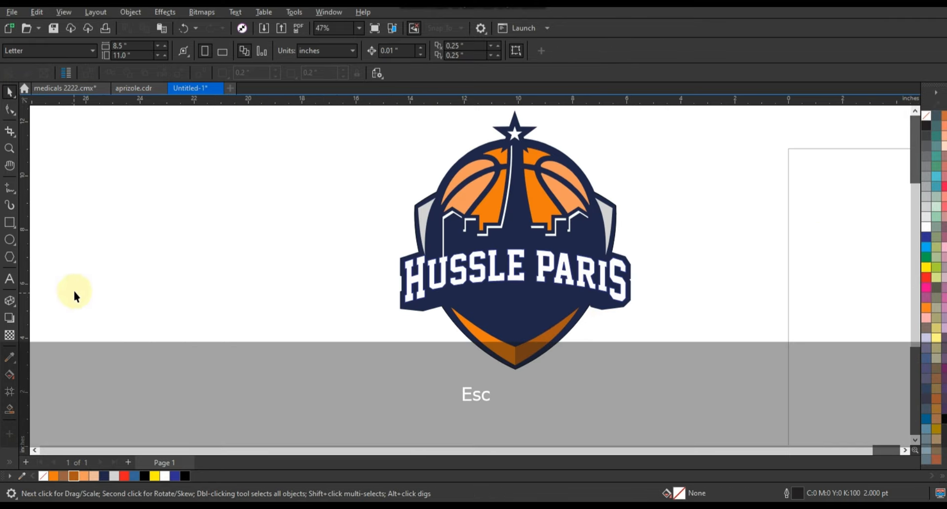
- Add the text BASKETBALL on the empty area beside the logo and set its font to Superstar M54
left_click(10, 279)
key("Caps_Lock")
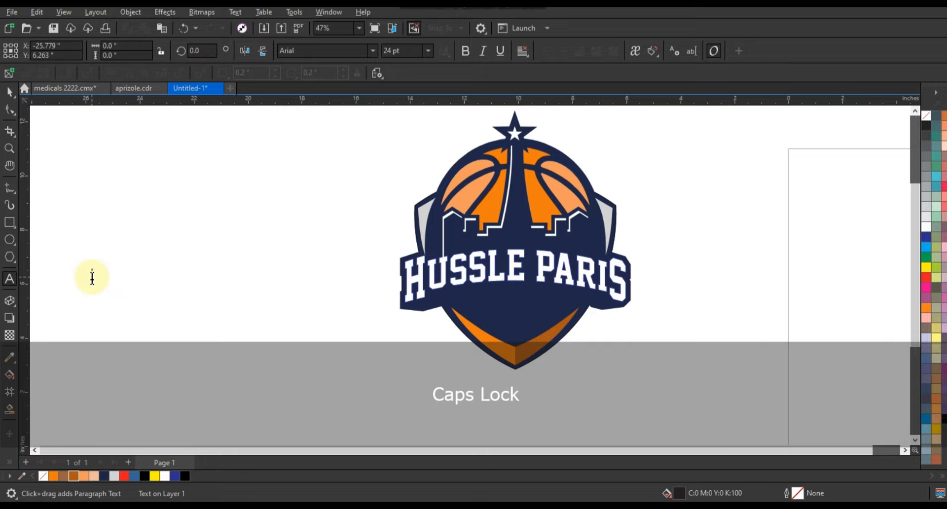
left_click(92, 277)
type("b")
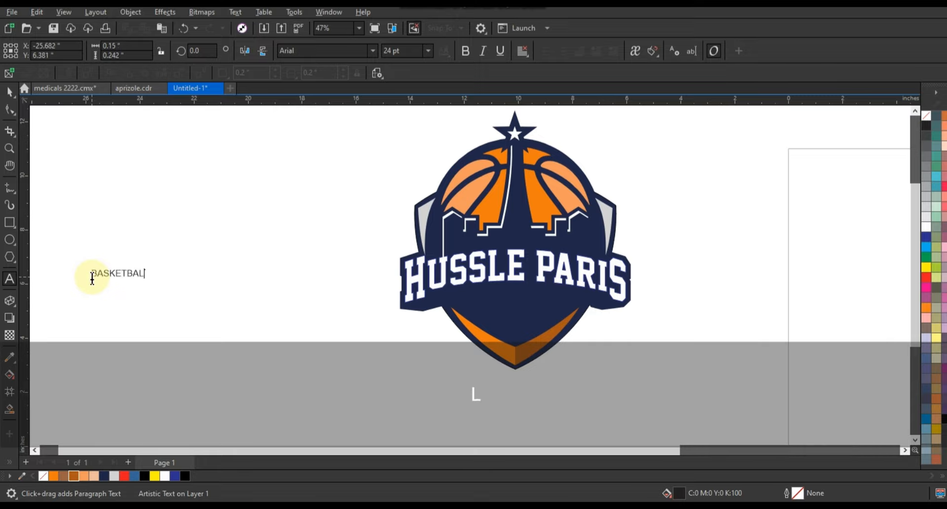
left_click(335, 50)
left_click(373, 51)
left_click(335, 94)
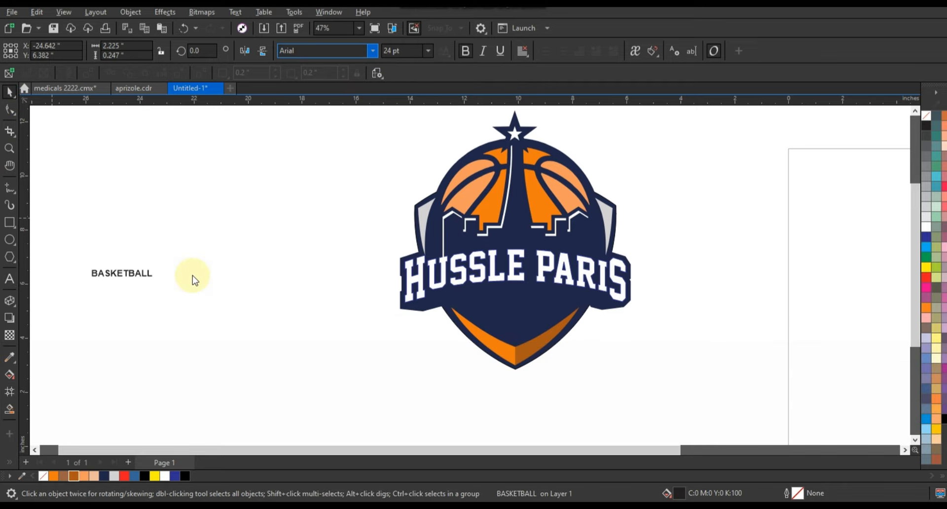
- Place the BASKETBALL text below HUSSLE PARIS in white, about 3.51 inches wide, and center it horizontally on the shield
left_click_drag(154, 282, 536, 302)
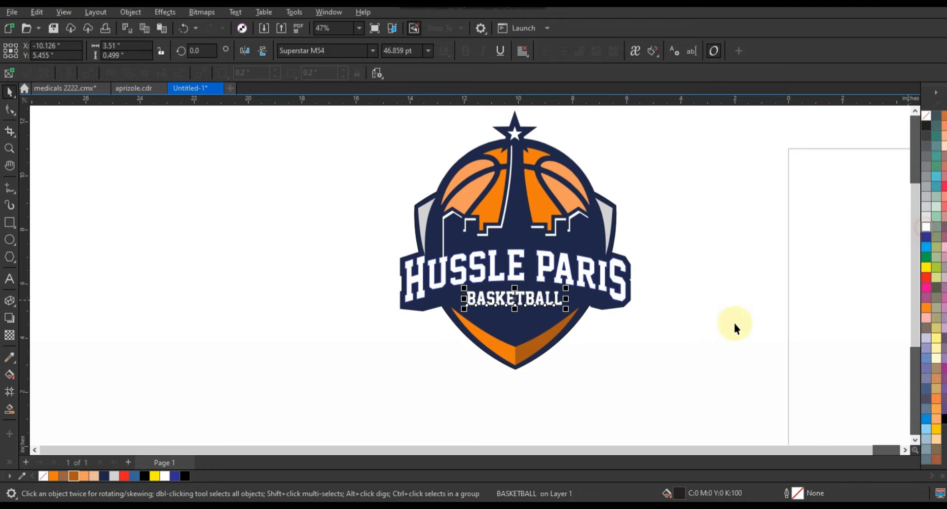
left_click(532, 320, "shift")
key("c")
left_click(633, 339)
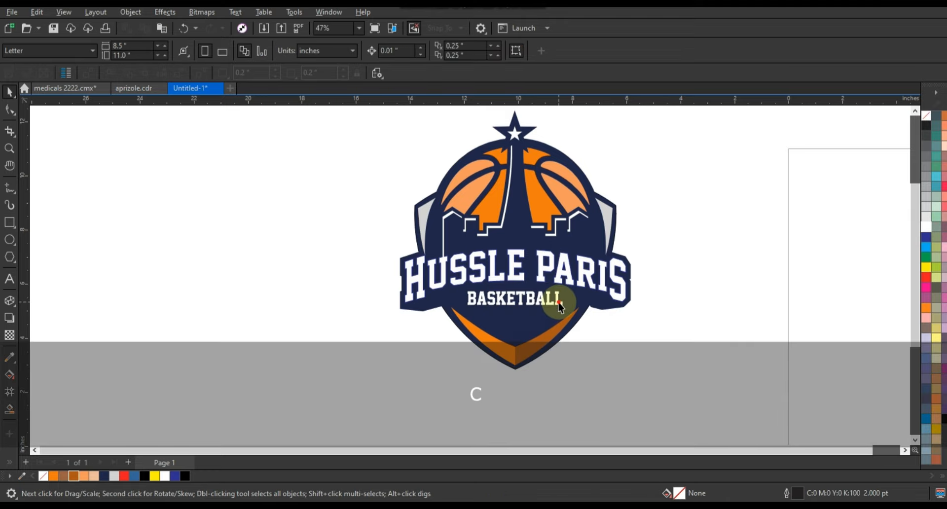
- Widen the letter spacing of BASKETBALL and scale the text down to about 3.22 inches wide
left_click(558, 302)
left_click(9, 109)
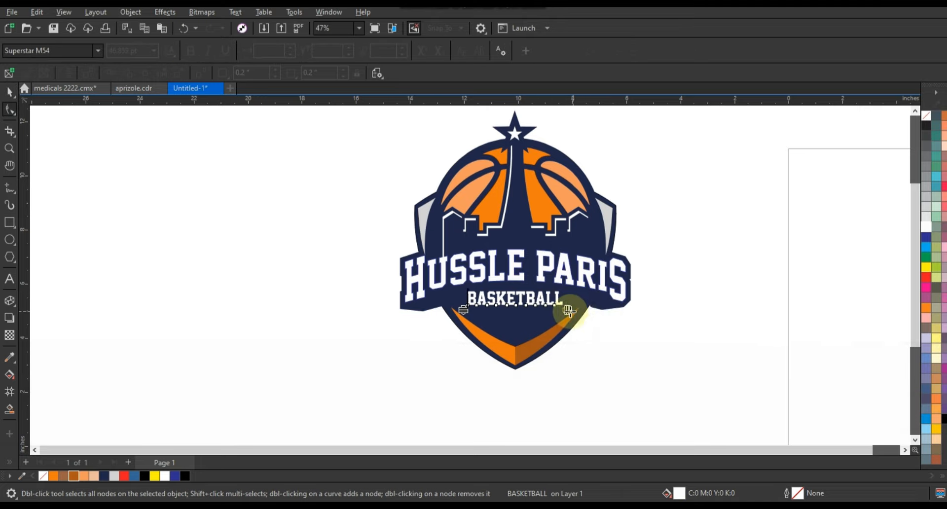
left_click_drag(590, 309, 599, 310)
left_click(9, 94)
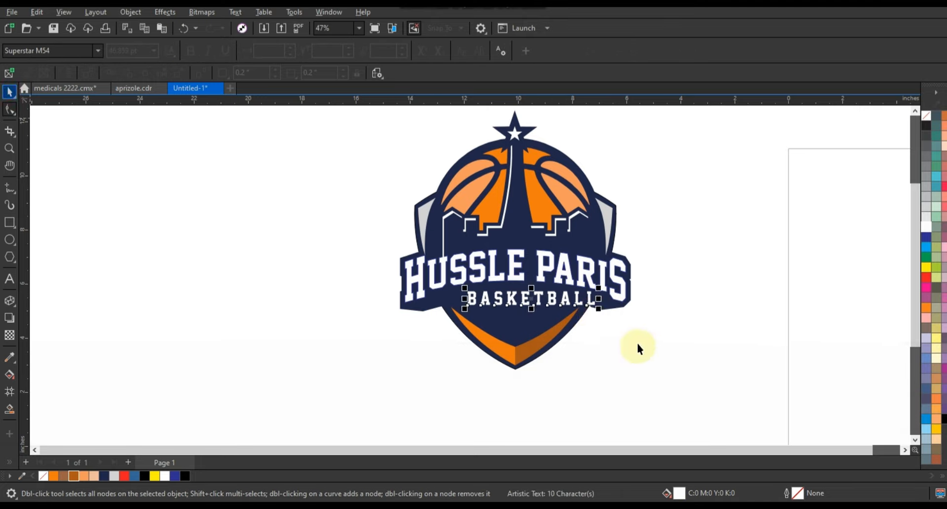
key("space")
key("ctrl+z")
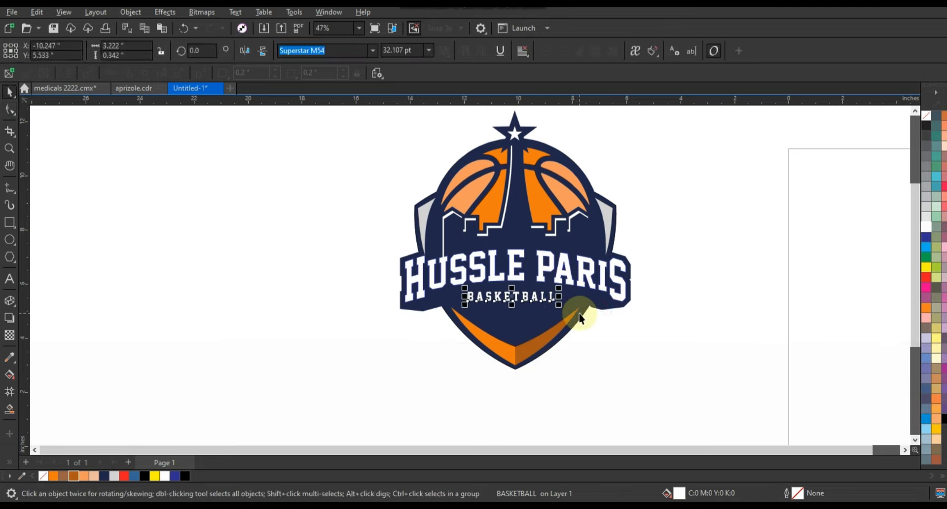
key("shift")
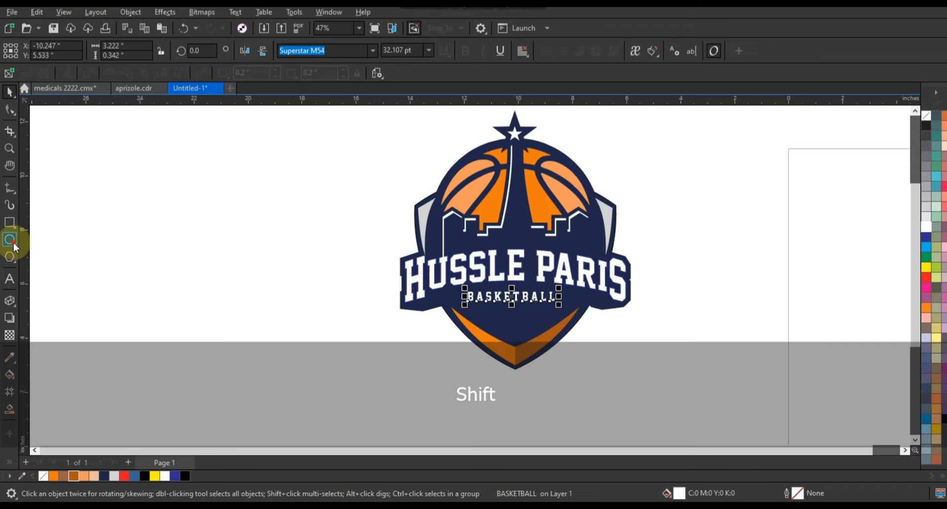
- Draw an ellipse about 10.01 by 4 inches over the lower shield, center it with BASKETBALL, and fit the text to its path
left_click_drag(652, 400, 382, 295)
left_click(6, 94)
left_click(542, 278, "shift")
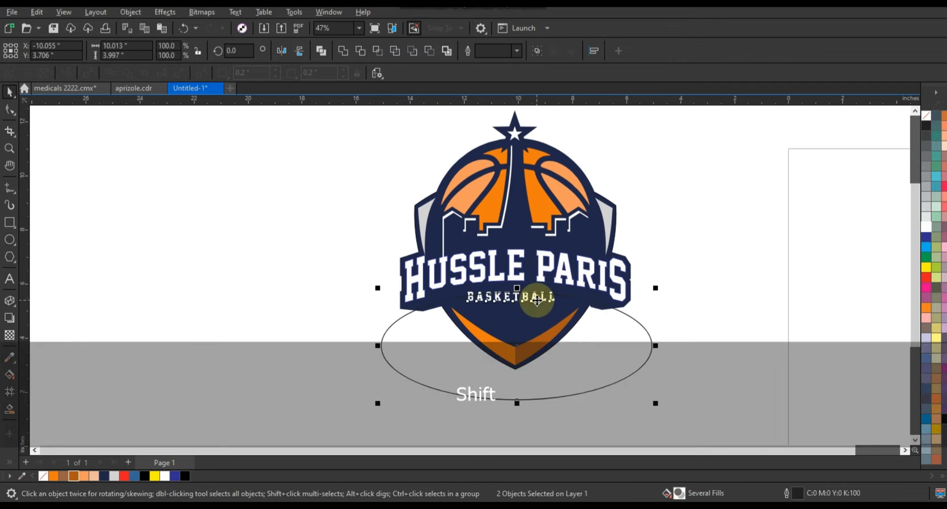
key("c")
left_click(235, 12)
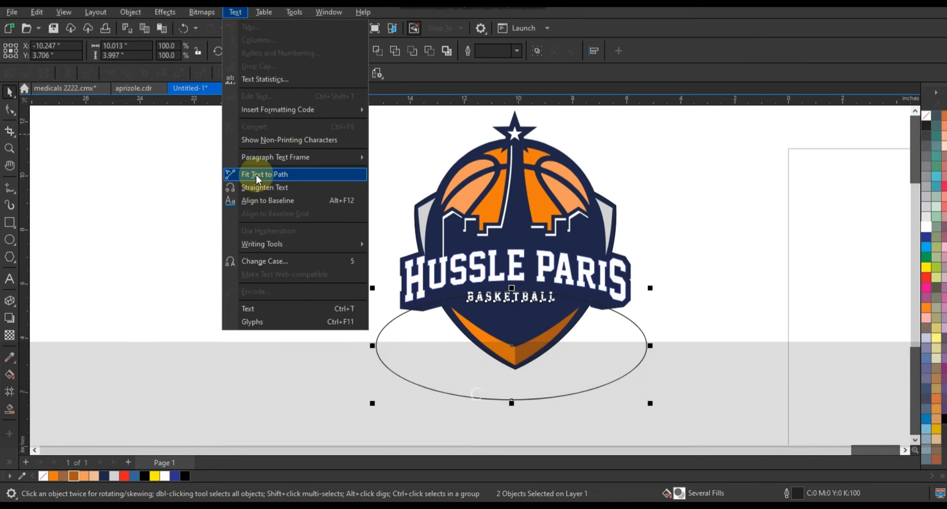
left_click(254, 174)
- Break the BASKETBALL text apart from its ellipse path and delete the ellipse
left_click(165, 12)
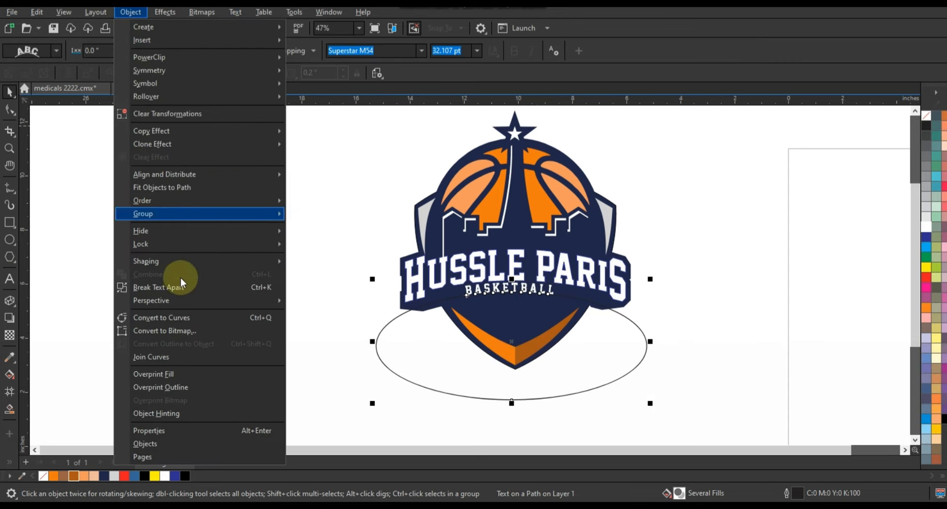
left_click(550, 355)
key("Escape")
left_click(598, 373)
key("Delete")
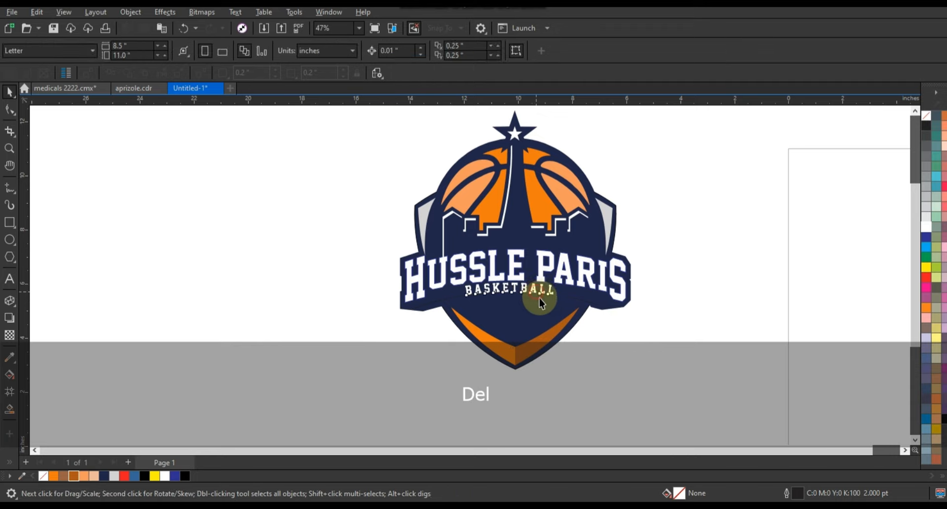
- Move the arched BASKETBALL text slightly lower and center it horizontally under HUSSLE PARIS
left_click(541, 299)
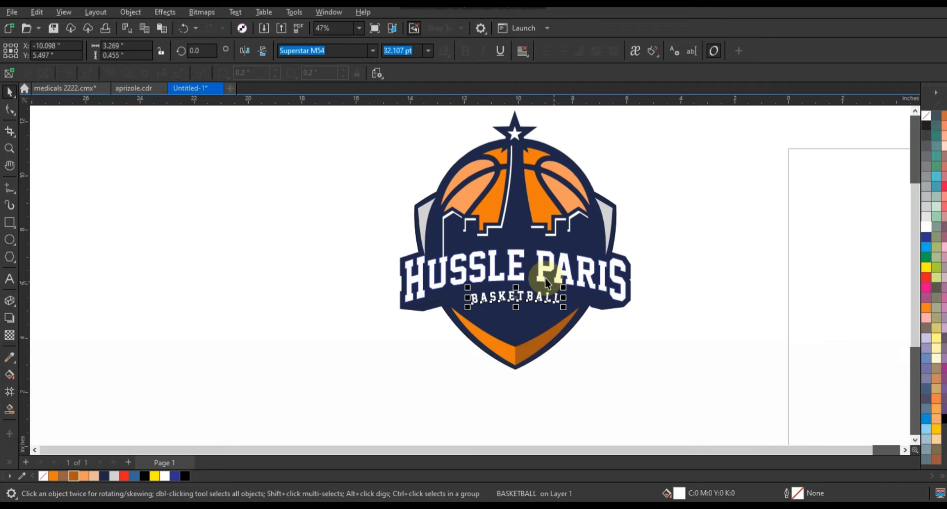
left_click(542, 269, "shift")
key("c")
left_click(689, 284)
- Mirror a copy of the narrowed left grey side panel onto the shield's right side and align it there
left_click_drag(716, 318, 365, 106)
key("shift+F2")
key("Escape")
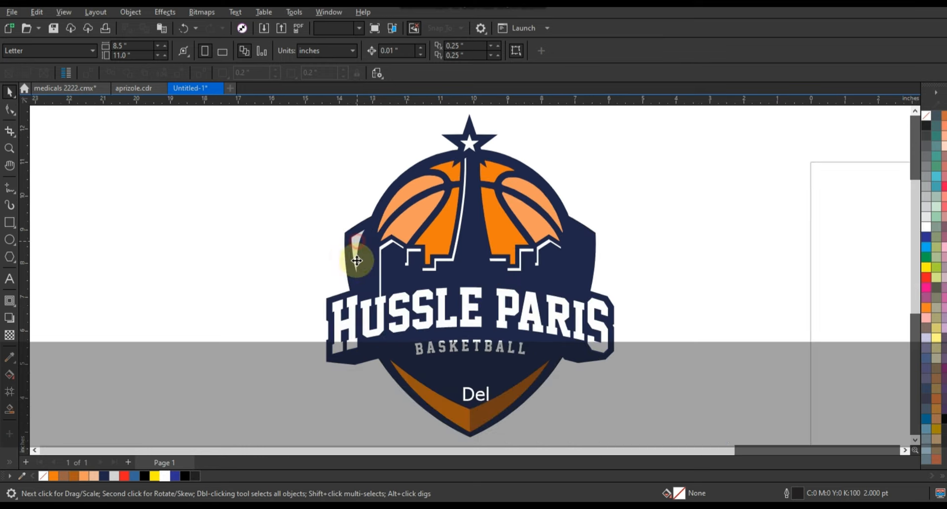
left_click(357, 252)
left_click_drag(348, 250, 371, 250)
left_click_drag(582, 258, 584, 258)
key("Escape")
key("F3")
key("Escape")
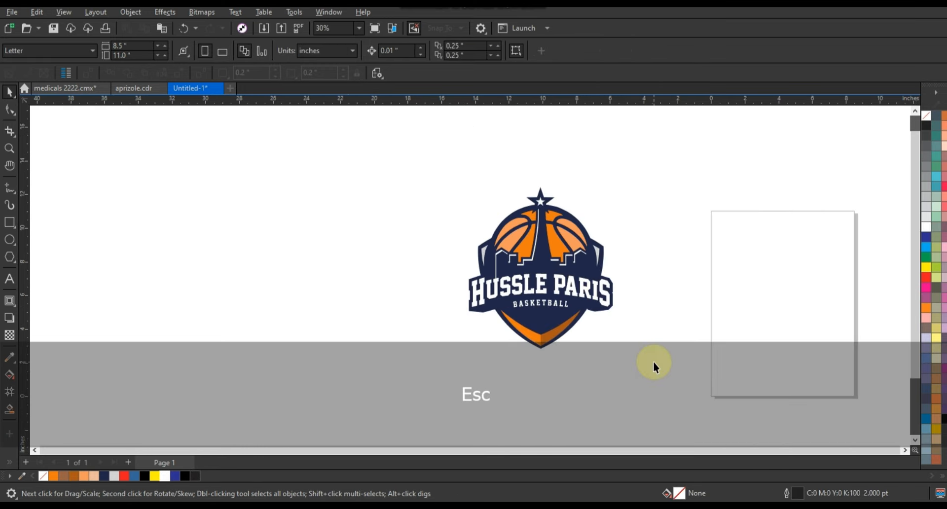
- Recolor the shield to a deeper, more saturated navy, R9 G18 B71 (#091247)
left_click_drag(387, 171, 384, 174)
left_click(385, 174)
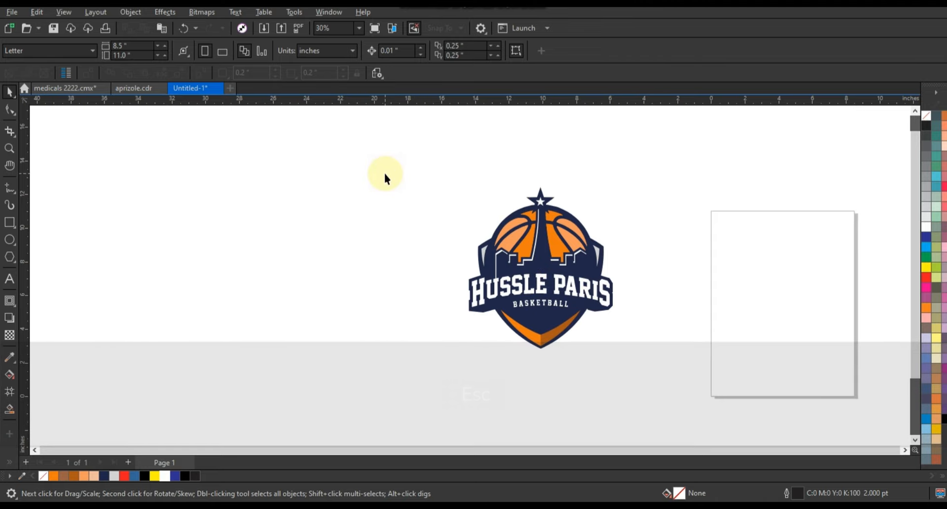
left_click(8, 148)
left_click_drag(382, 162, 672, 386)
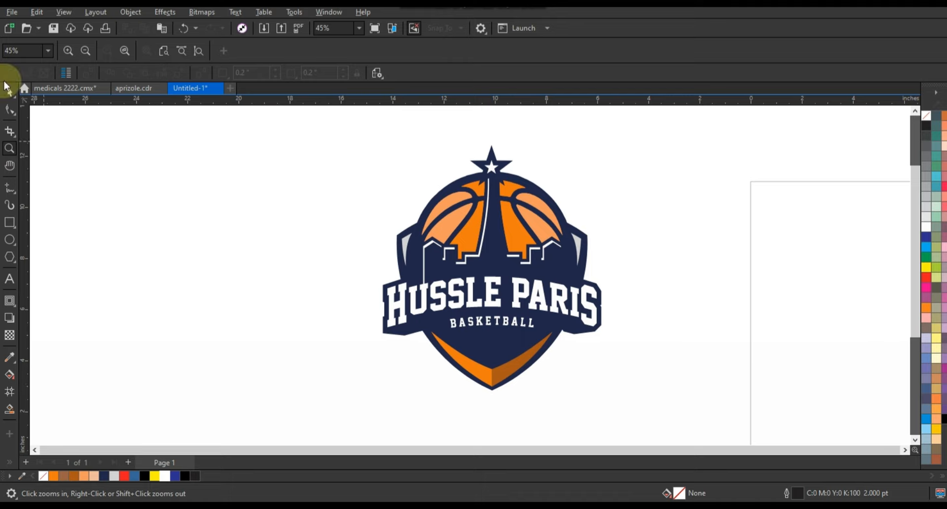
key("space")
left_click(587, 234)
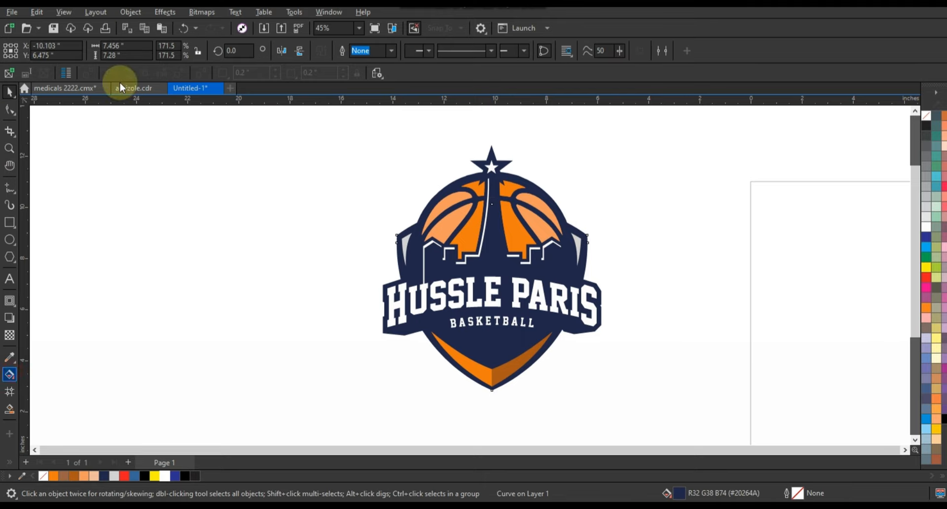
left_click(138, 50)
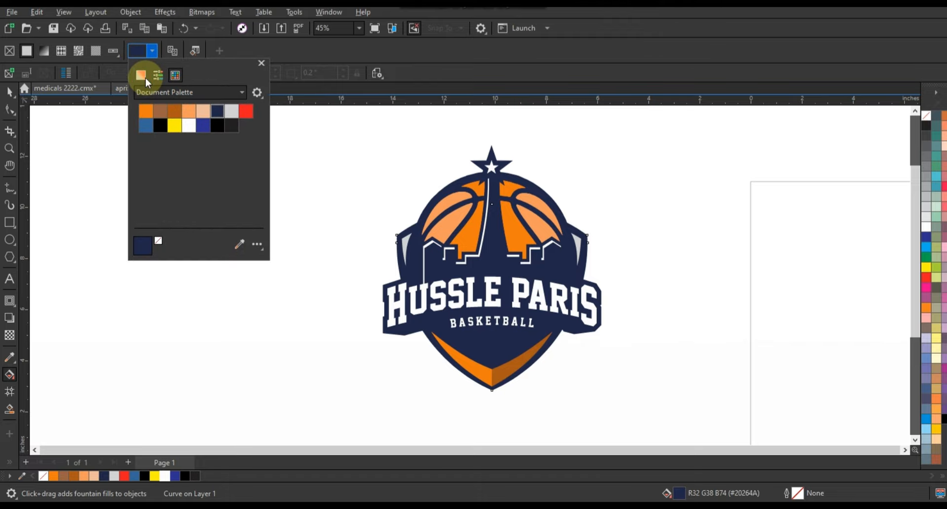
left_click(141, 75)
mouse_move(187, 150)
left_mouse_down()
mouse_move(201, 150)
mouse_move(206, 164)
left_mouse_up()
left_click(9, 91)
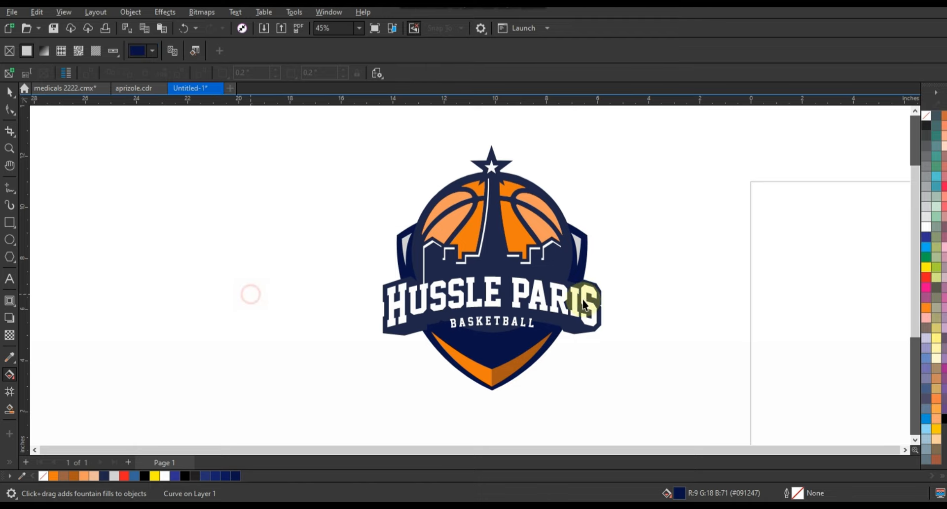
- Apply the same deeper navy to the basketball and tower backing, the outer star, and the backing of the HUSSLE PARIS lettering
left_click(502, 260)
key("ctrl+r")
left_click(492, 160)
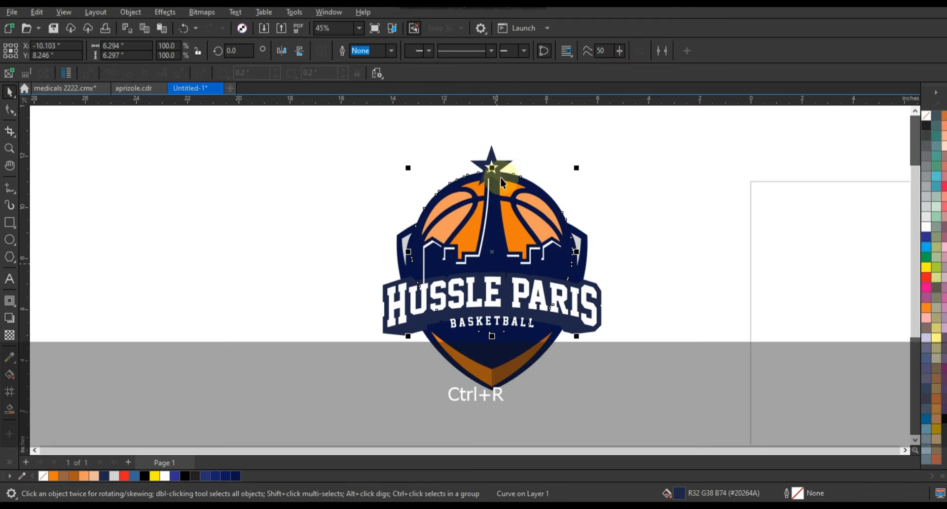
left_click(649, 264)
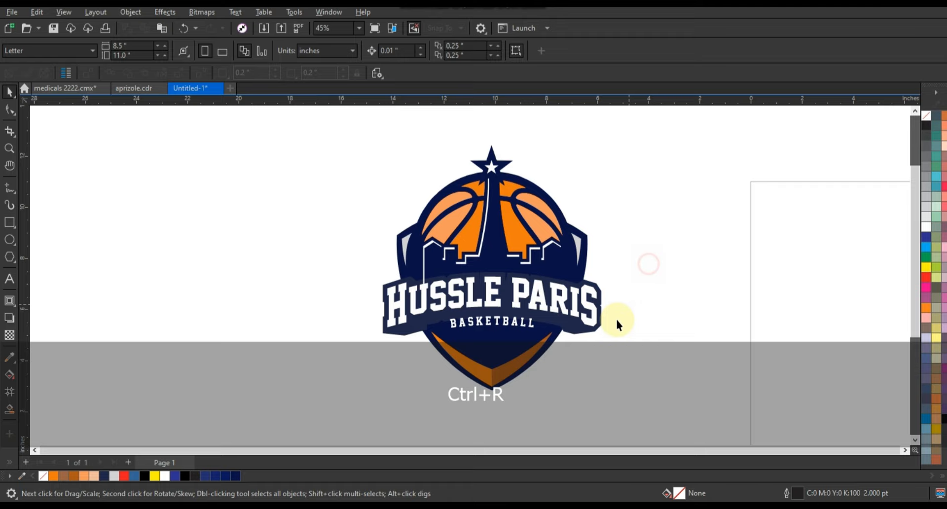
left_click(583, 330)
key("ctrl+r")
left_click(617, 365)
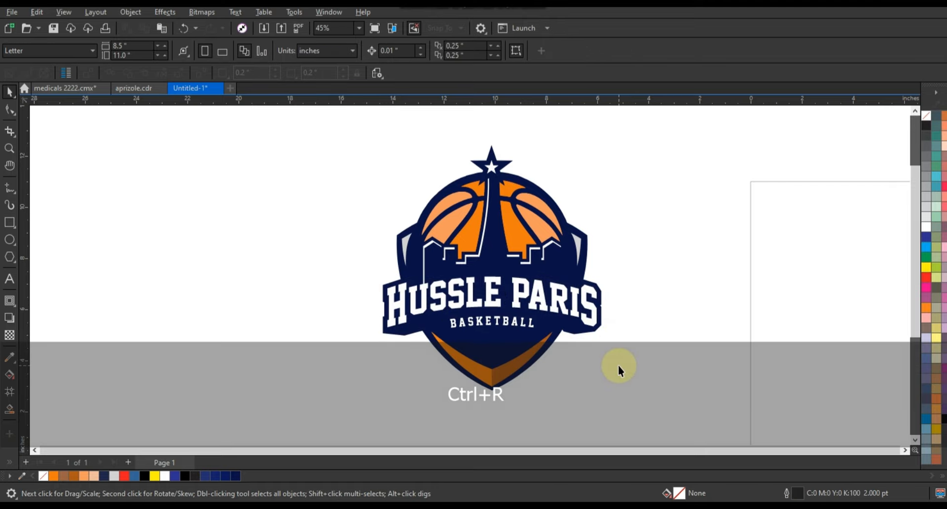